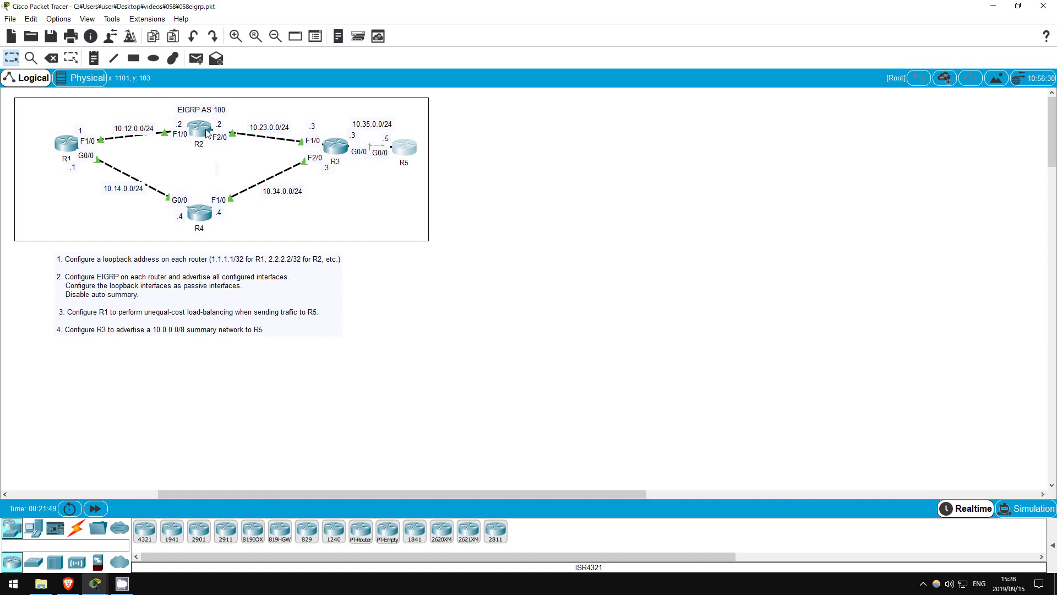
Give R1's loopback 0 the address 1.1.1.1 255.255.255.255
{"action": "left_click", "coordinate": [66, 143]}
{"action": "key", "text": "Return"}
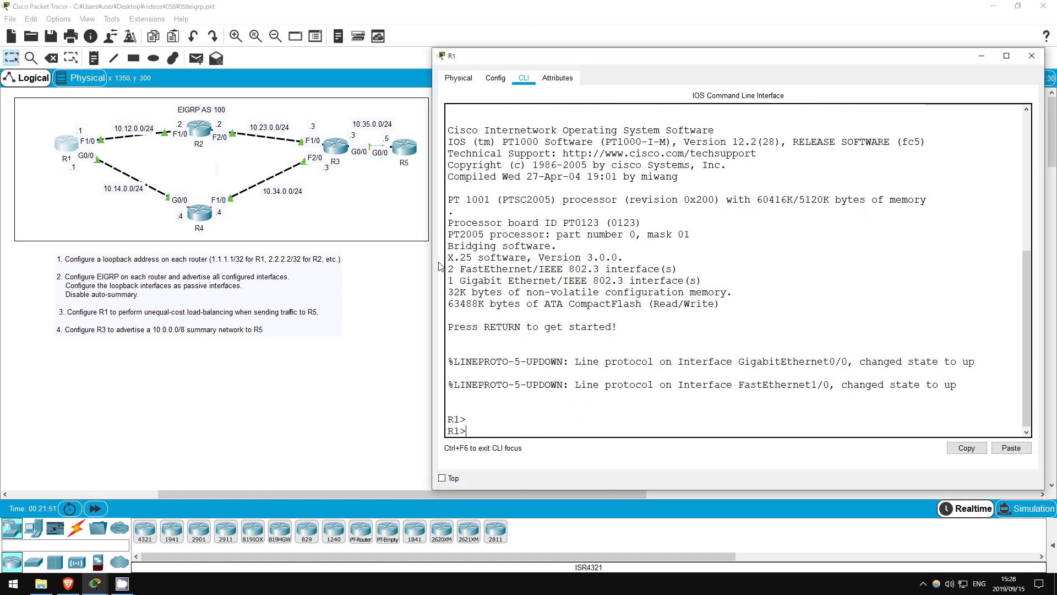
{"action": "type", "text": "en"}
{"action": "key", "text": "Return"}
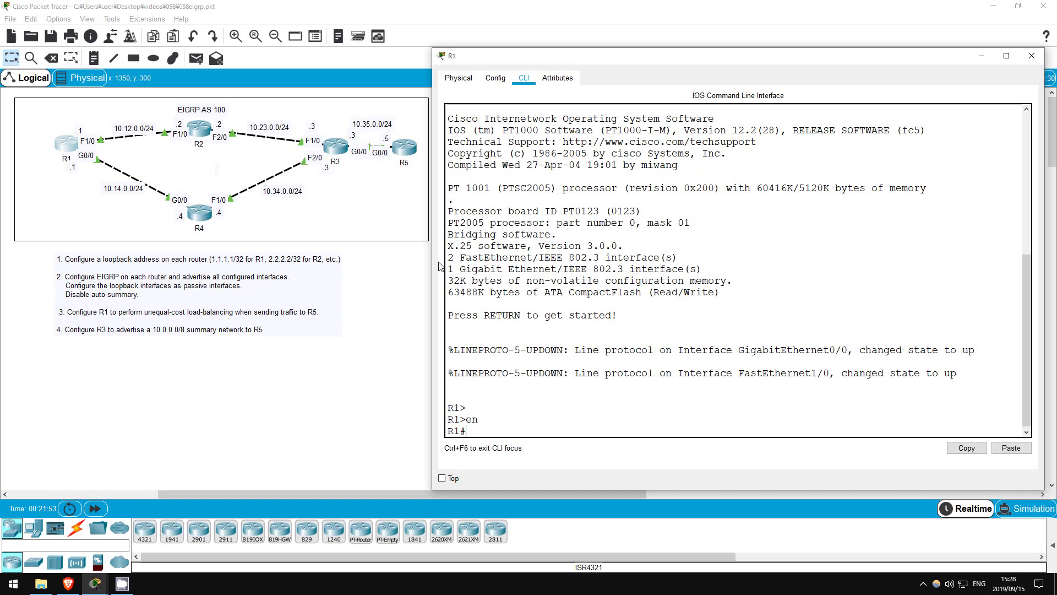
{"action": "type", "text": "conf t"}
{"action": "key", "text": "Return"}
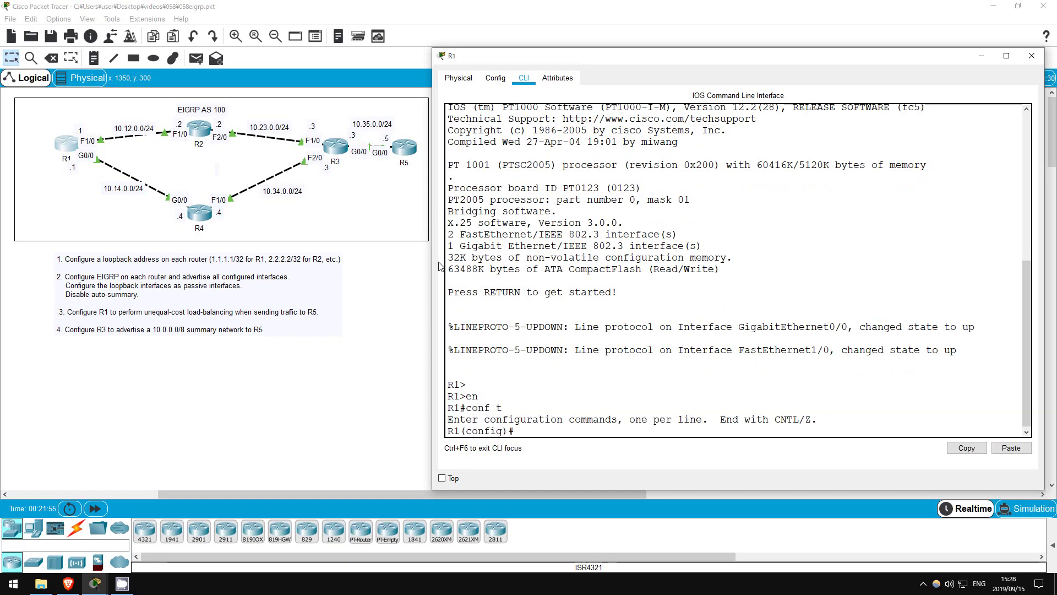
{"action": "type", "text": "int l0"}
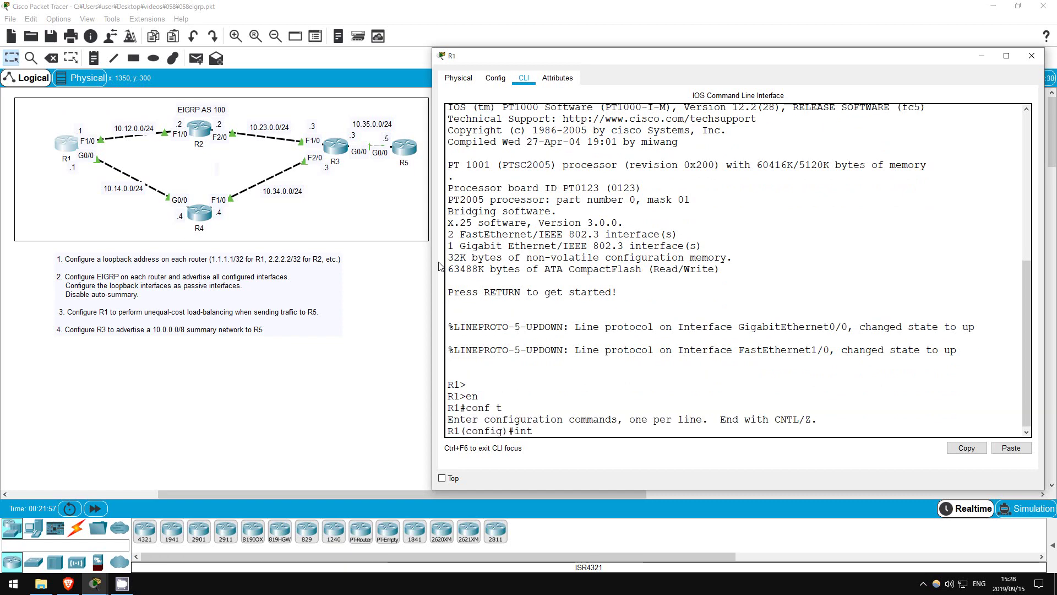
{"action": "key", "text": "Return"}
{"action": "type", "text": "ip add"}
{"action": "key", "text": "Tab"}
{"action": "type", "text": "1.1"}
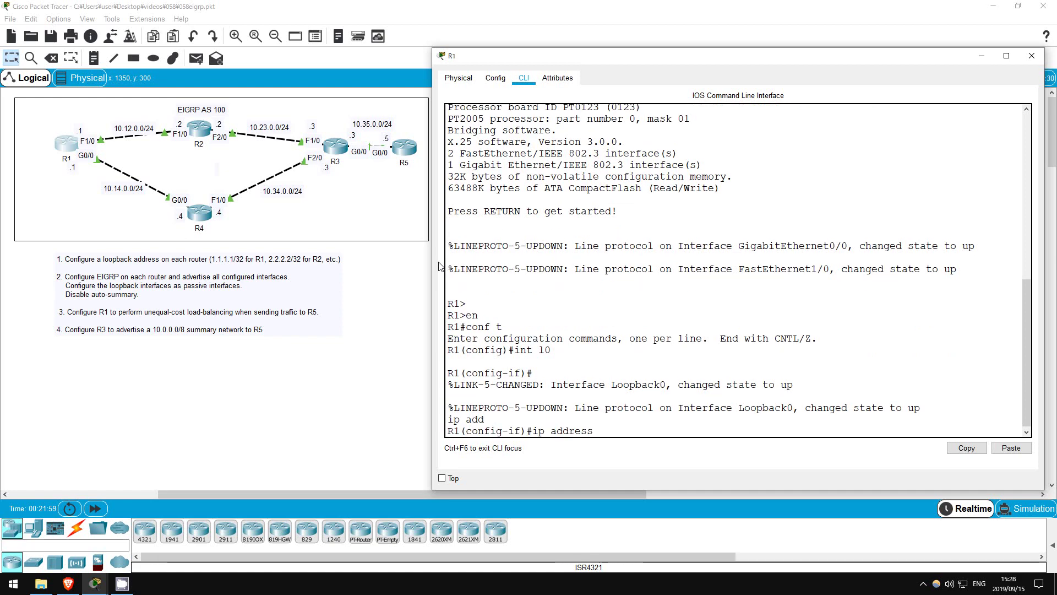
{"action": "type", "text": ".1.1 255.255.255.255"}
{"action": "key", "text": "Return"}
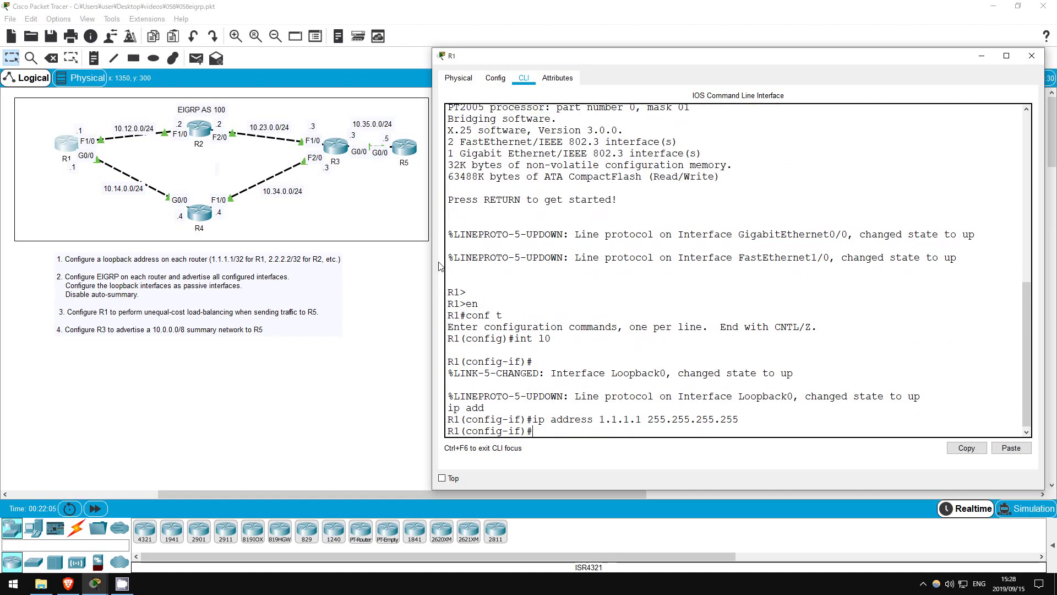
Give R2's loopback 0 the address 2.2.2.2 255.255.255.255
{"action": "left_click", "coordinate": [199, 132]}
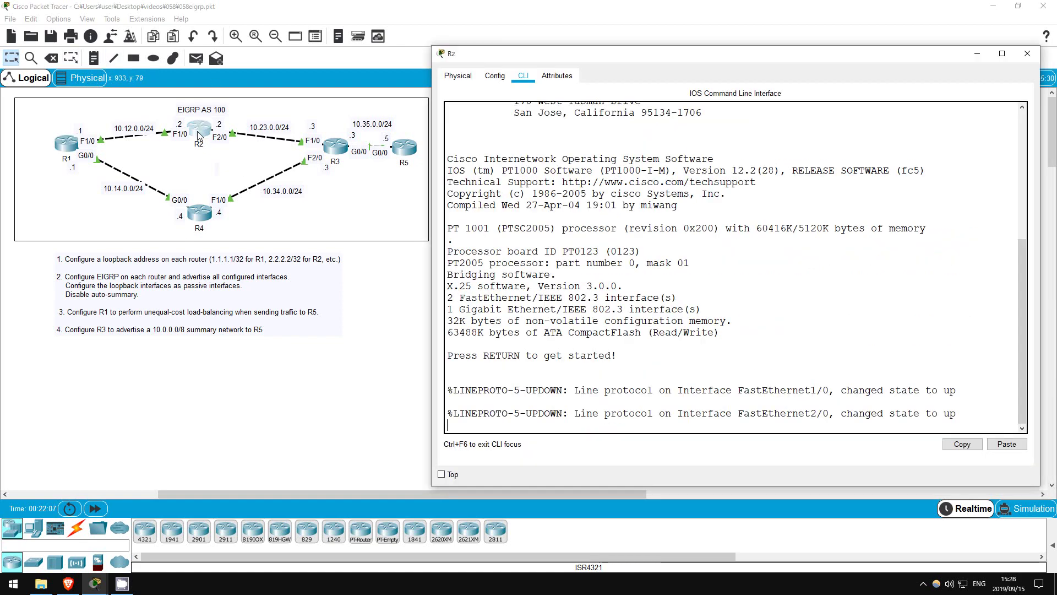
{"action": "key", "text": "Return"}
{"action": "type", "text": "en"}
{"action": "key", "text": "Return"}
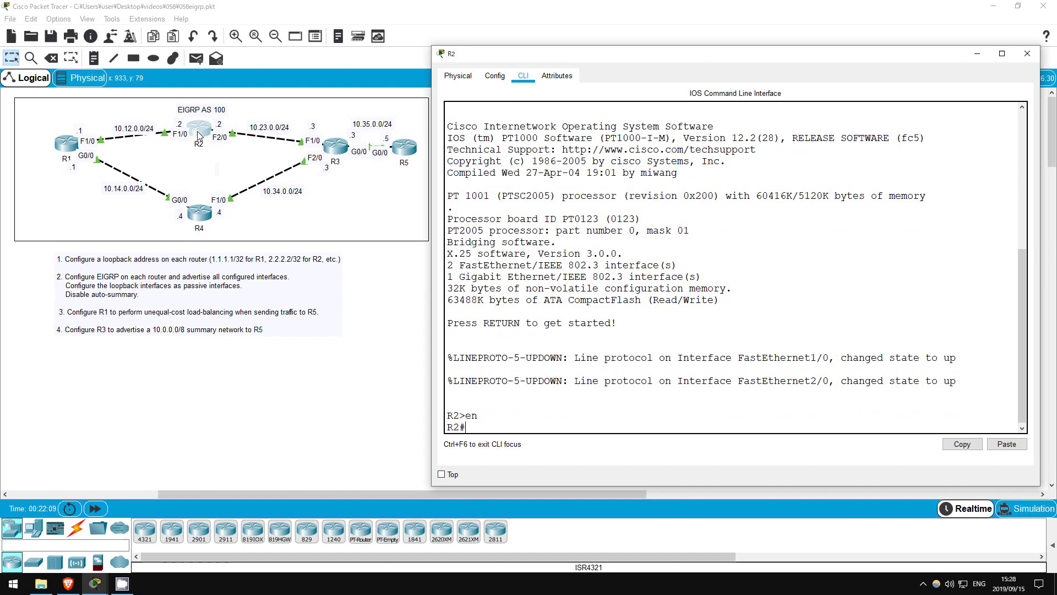
{"action": "type", "text": "conf t"}
{"action": "key", "text": "Return"}
{"action": "type", "text": "i"}
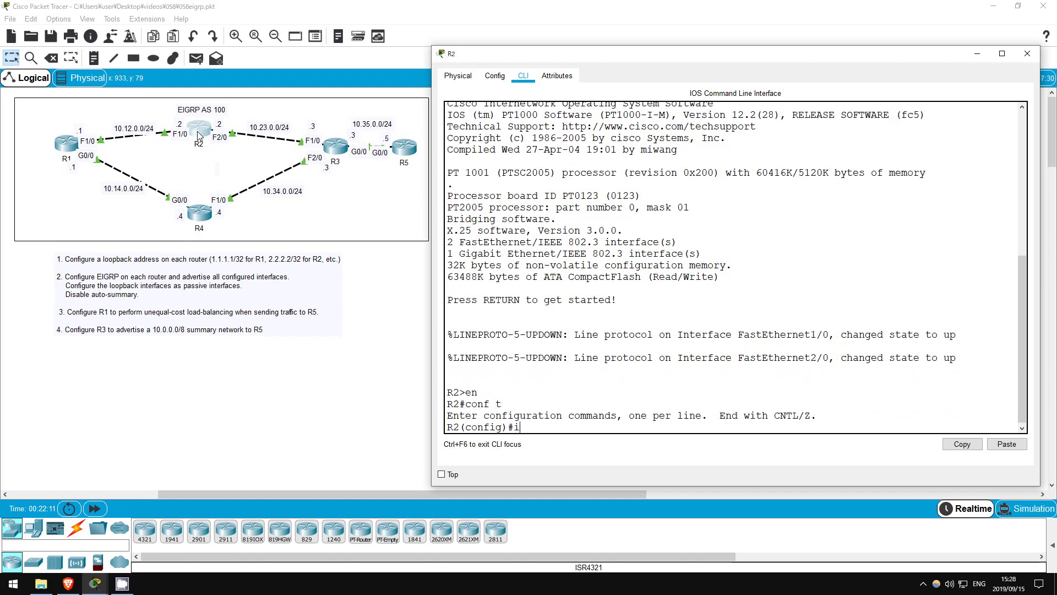
{"action": "type", "text": "nt l0"}
{"action": "key", "text": "Return"}
{"action": "type", "text": "ip add"}
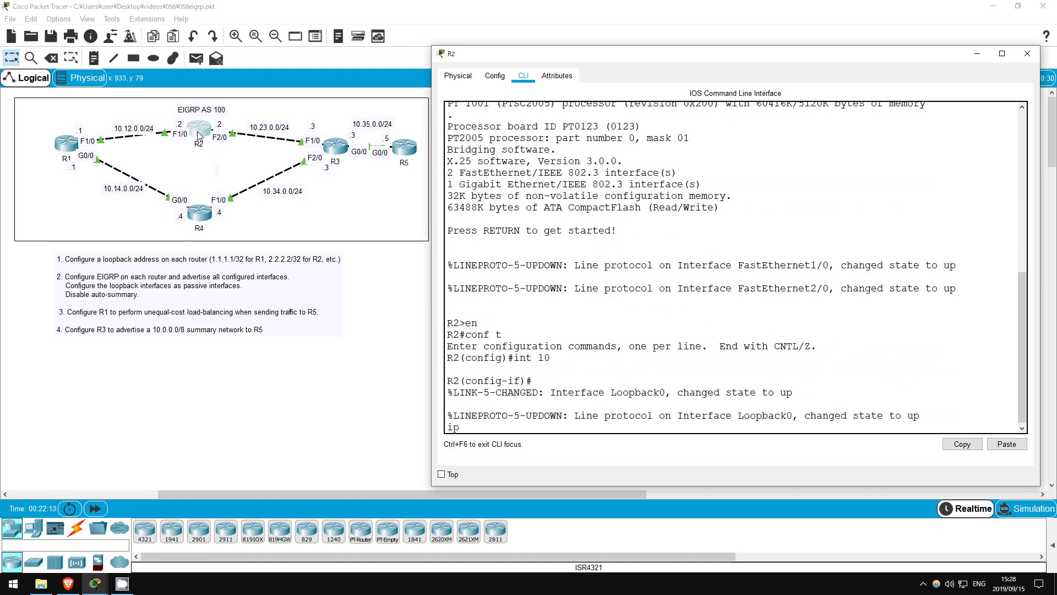
{"action": "key", "text": "Tab"}
{"action": "type", "text": "2.,2"}
{"action": "key", "text": "BackSpace"}
{"action": "key", "text": "BackSpace"}
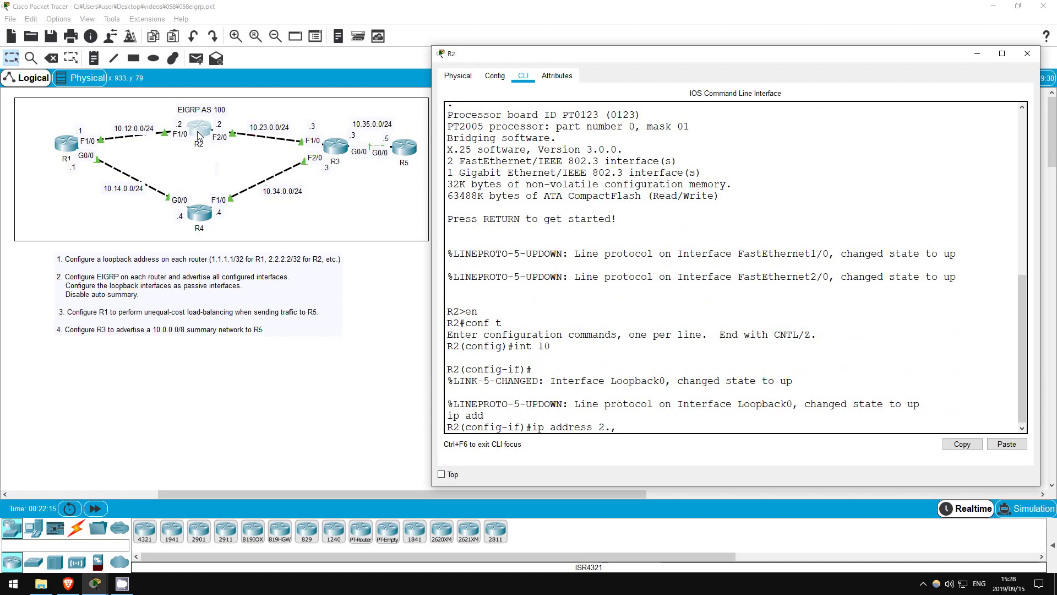
{"action": "type", "text": "2.2.2 255.255.255.255"}
{"action": "key", "text": "Return"}
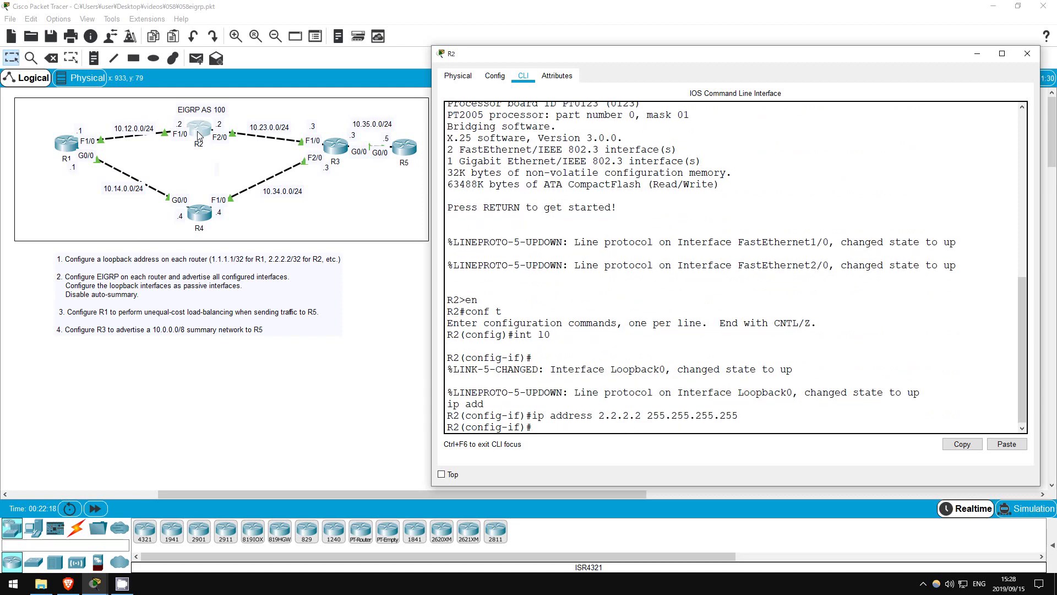
Give R3's loopback 0 the address 3.3.3.3 255.255.255.255
{"action": "left_click", "coordinate": [335, 147]}
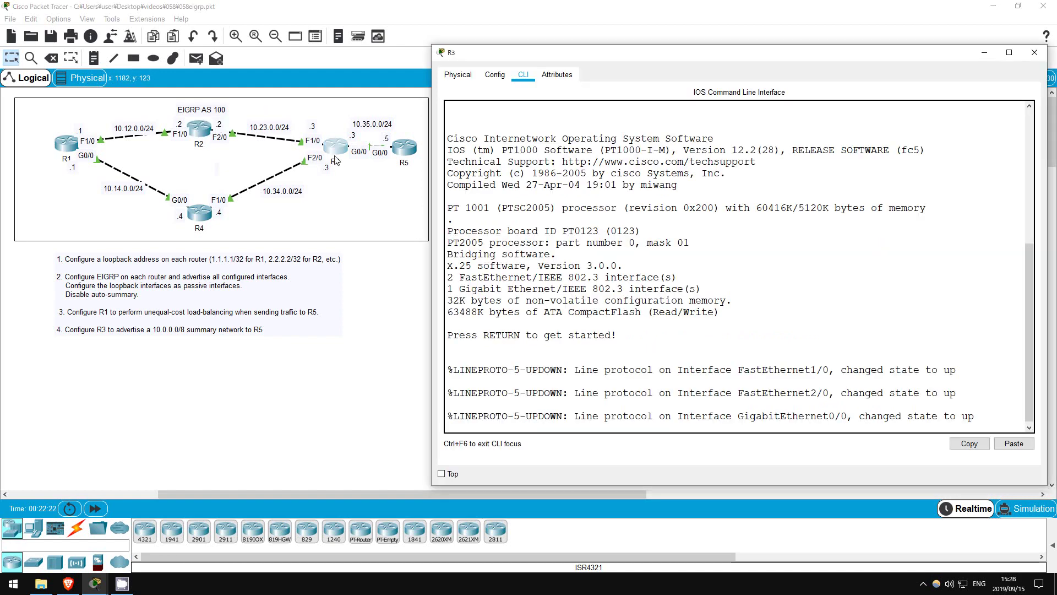
{"action": "key", "text": "Return"}
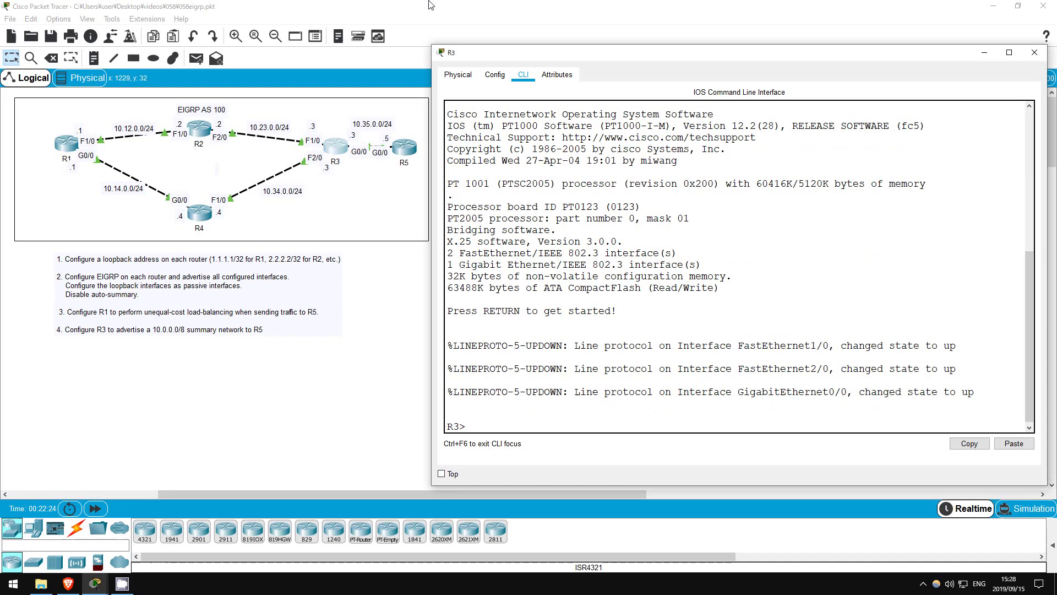
{"action": "type", "text": "en"}
{"action": "key", "text": "Return"}
{"action": "type", "text": "conf t"}
{"action": "key", "text": "Return"}
{"action": "type", "text": "int"}
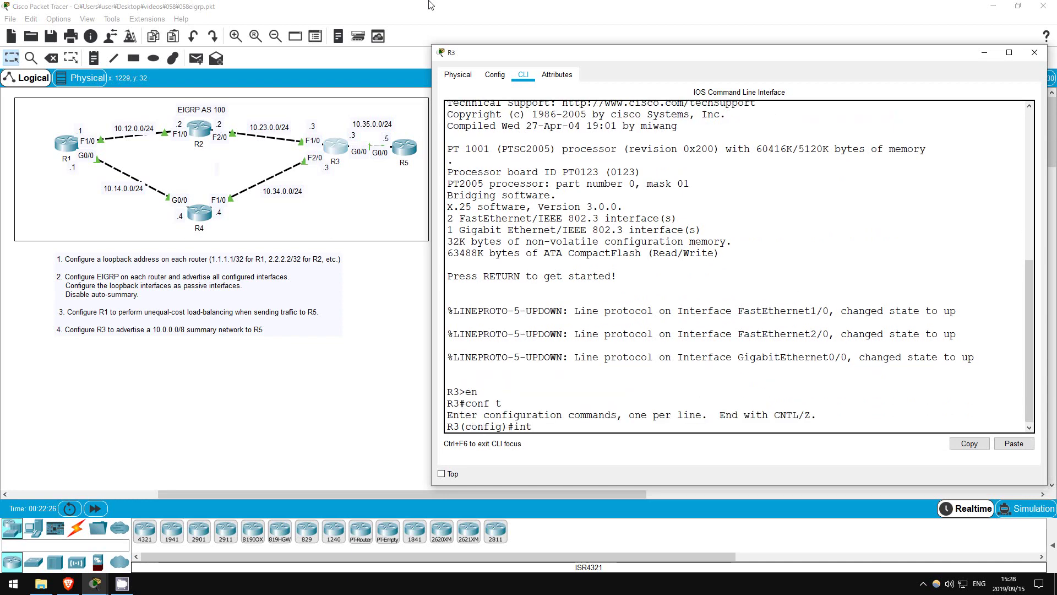
{"action": "type", "text": " l0"}
{"action": "key", "text": "Return"}
{"action": "type", "text": "ip add"}
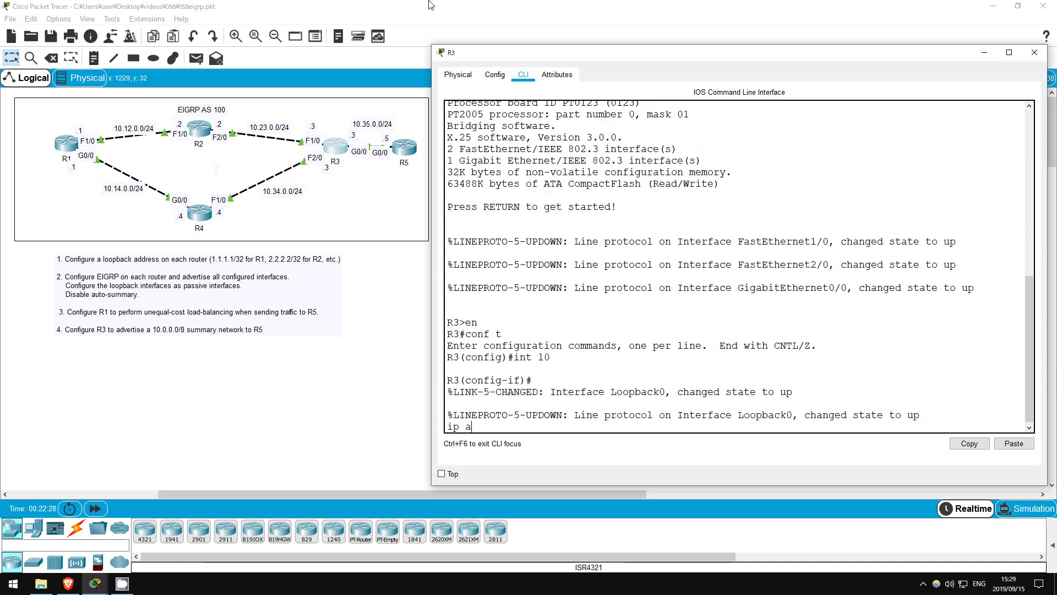
{"action": "key", "text": "Tab"}
{"action": "type", "text": "3.3.3."}
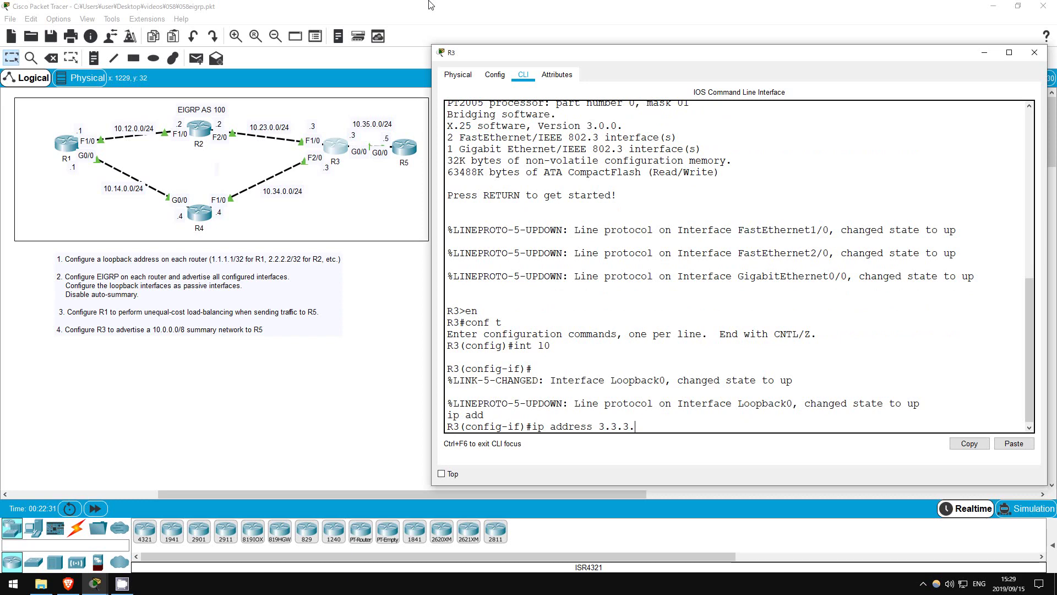
{"action": "type", "text": "3 255.255.255.255"}
{"action": "key", "text": "Return"}
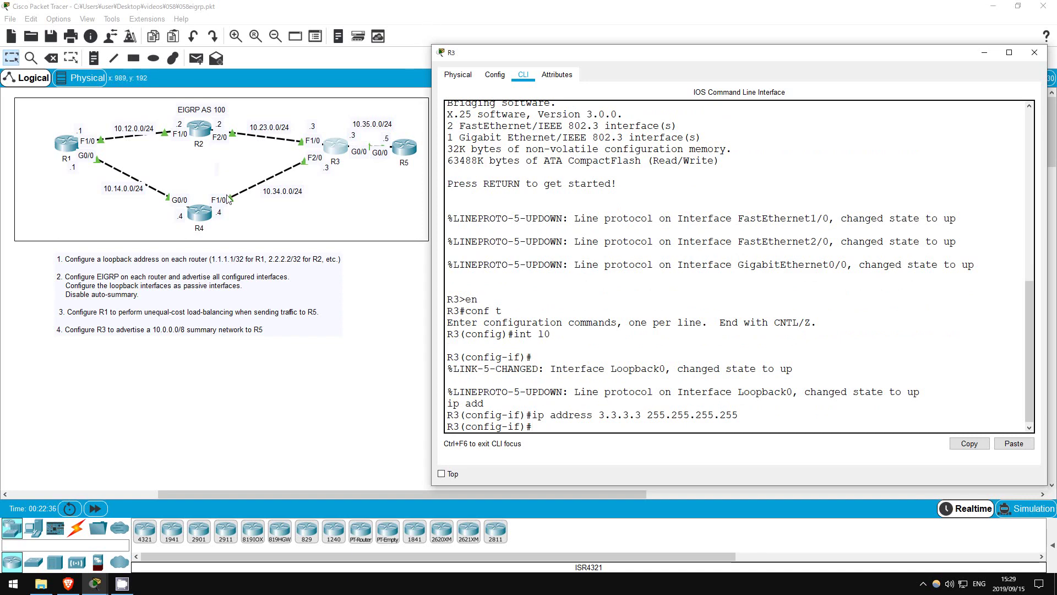
Give R4's loopback 0 the address 4.4.4.4 255.255.255.255
{"action": "left_click", "coordinate": [203, 218]}
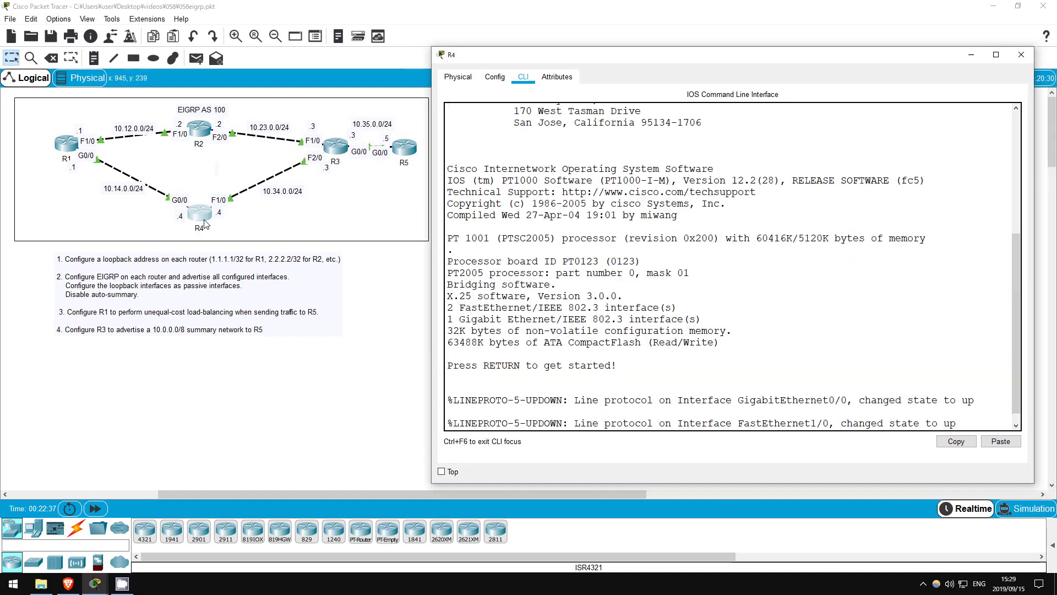
{"action": "left_click", "coordinate": [595, 336]}
{"action": "key", "text": "Return"}
{"action": "key", "text": "Return"}
{"action": "type", "text": "en"}
{"action": "key", "text": "Return"}
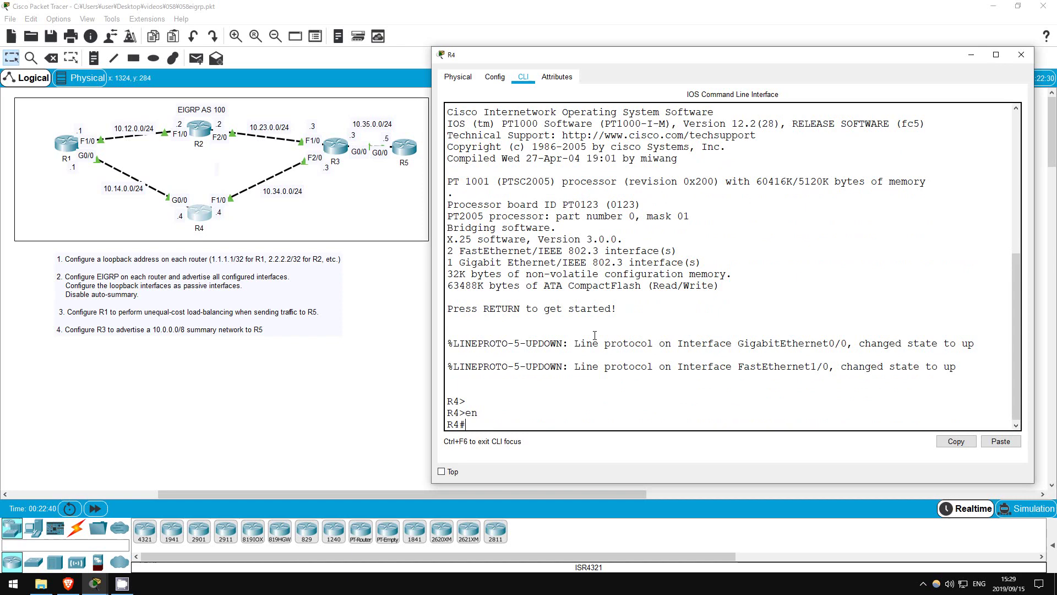
{"action": "type", "text": "conf t"}
{"action": "key", "text": "Return"}
{"action": "type", "text": "int "}
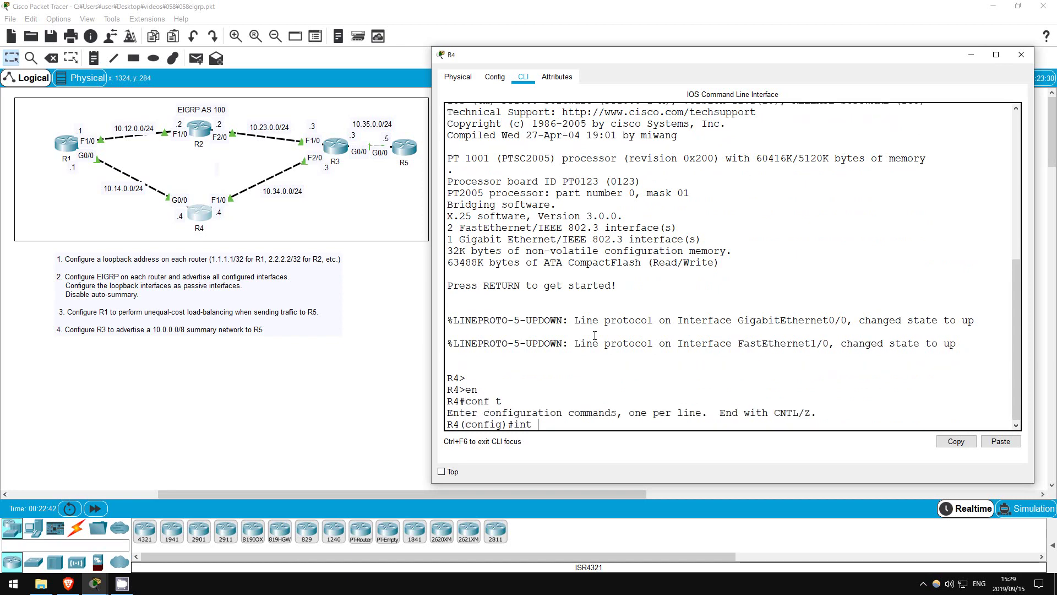
{"action": "type", "text": "l0"}
{"action": "key", "text": "Return"}
{"action": "type", "text": "ip add"}
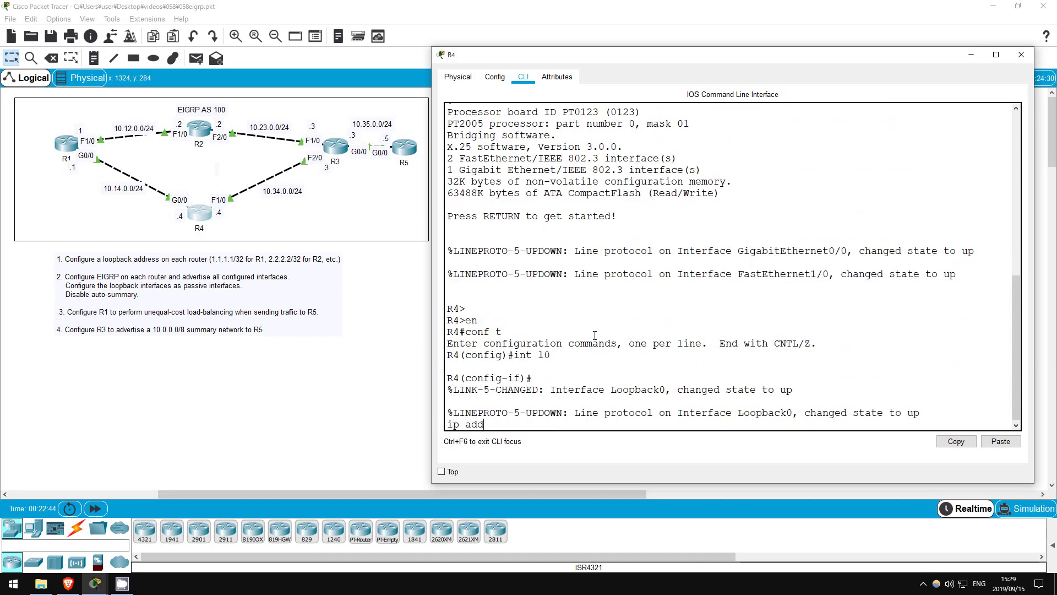
{"action": "key", "text": "Tab"}
{"action": "type", "text": "4.4.4"}
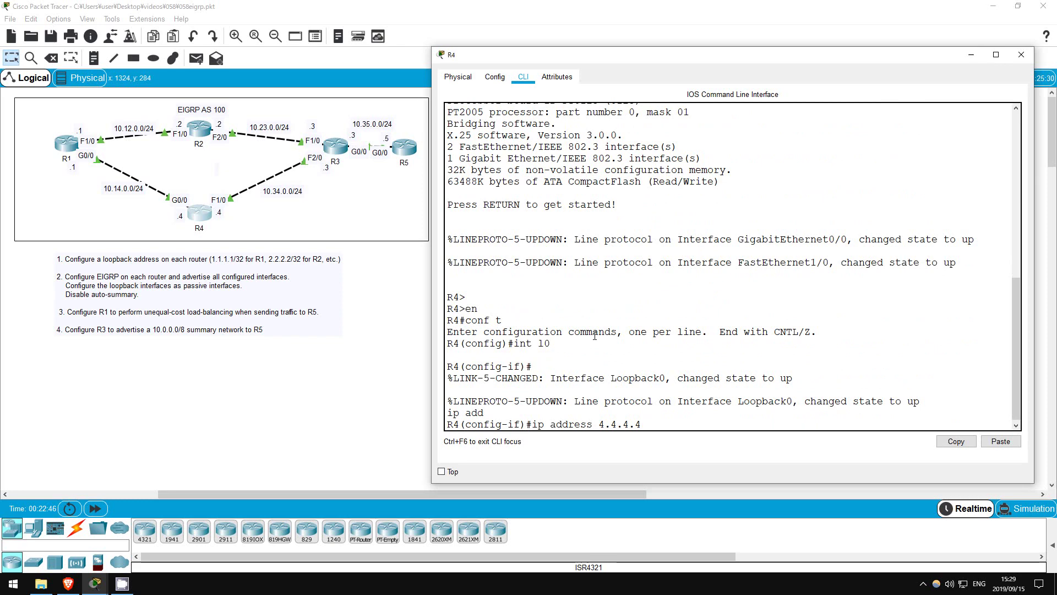
{"action": "type", "text": ".4 255.255.255.255"}
{"action": "key", "text": "Return"}
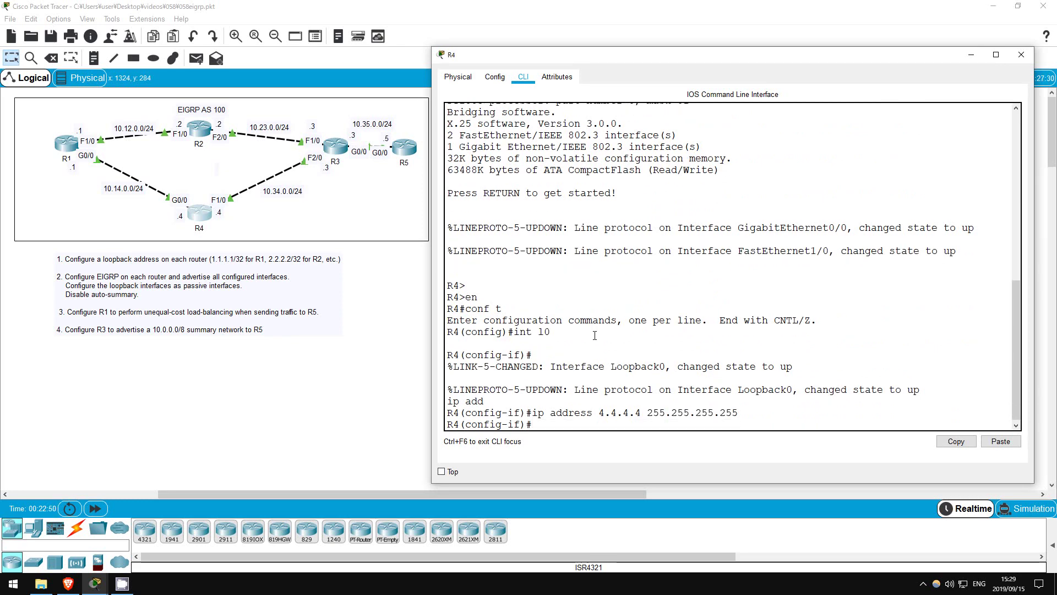
Assign 5.5.5.5 255.255.255.255 to R5's loopback 0, then close R5's window
{"action": "left_click", "coordinate": [404, 148]}
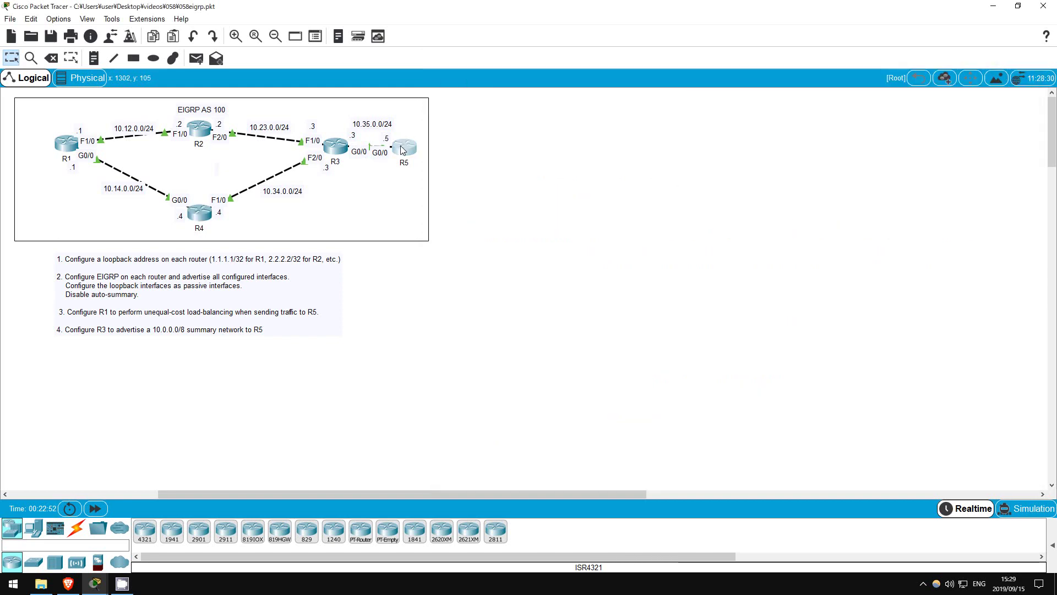
{"action": "key", "text": "Return"}
{"action": "key", "text": "Return"}
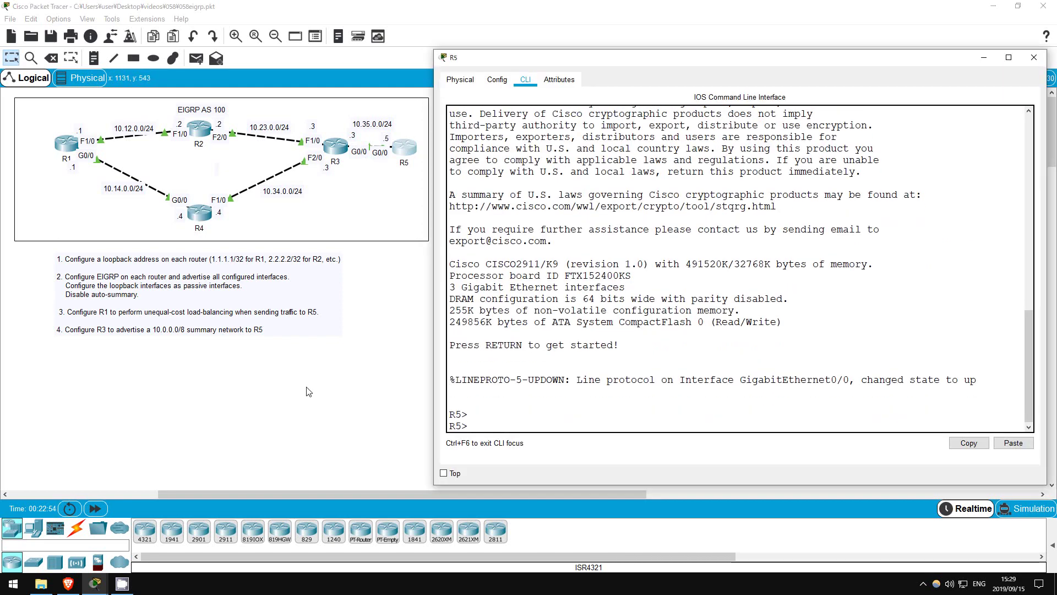
{"action": "type", "text": "en"}
{"action": "key", "text": "Return"}
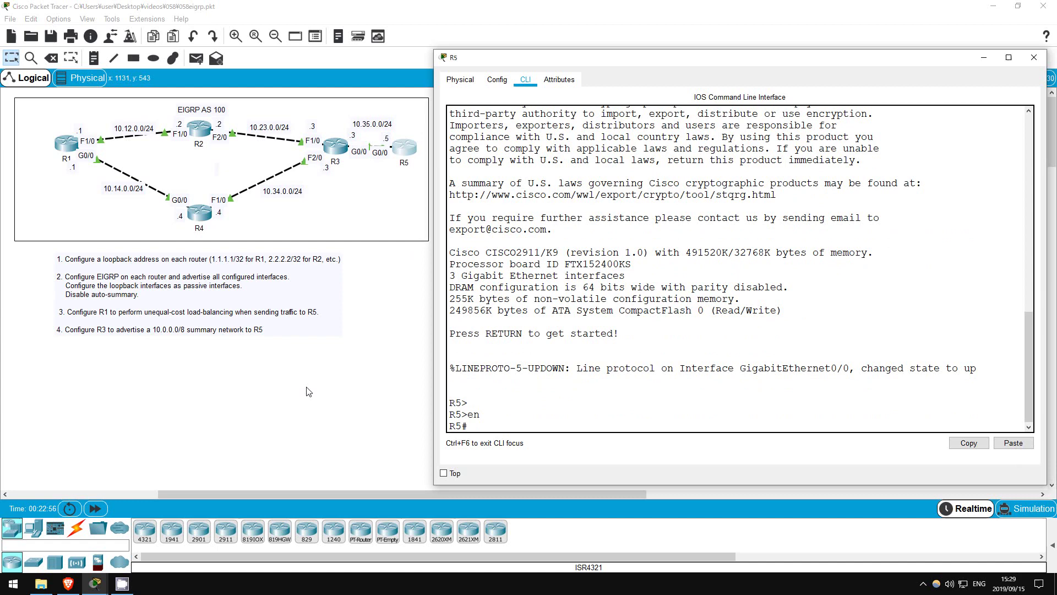
{"action": "type", "text": "conf t"}
{"action": "key", "text": "Return"}
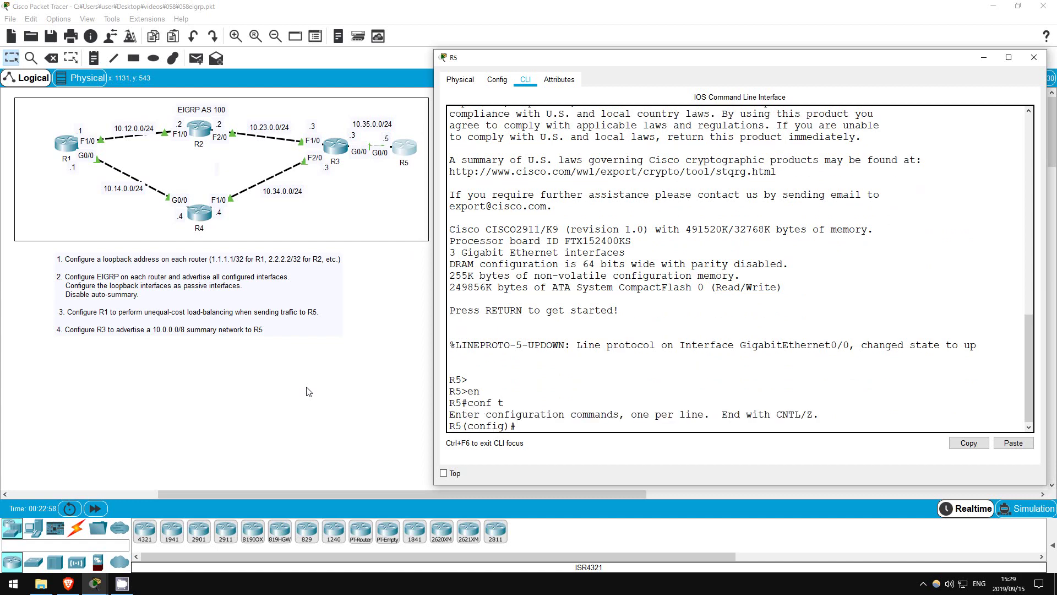
{"action": "type", "text": "int l0"}
{"action": "key", "text": "Return"}
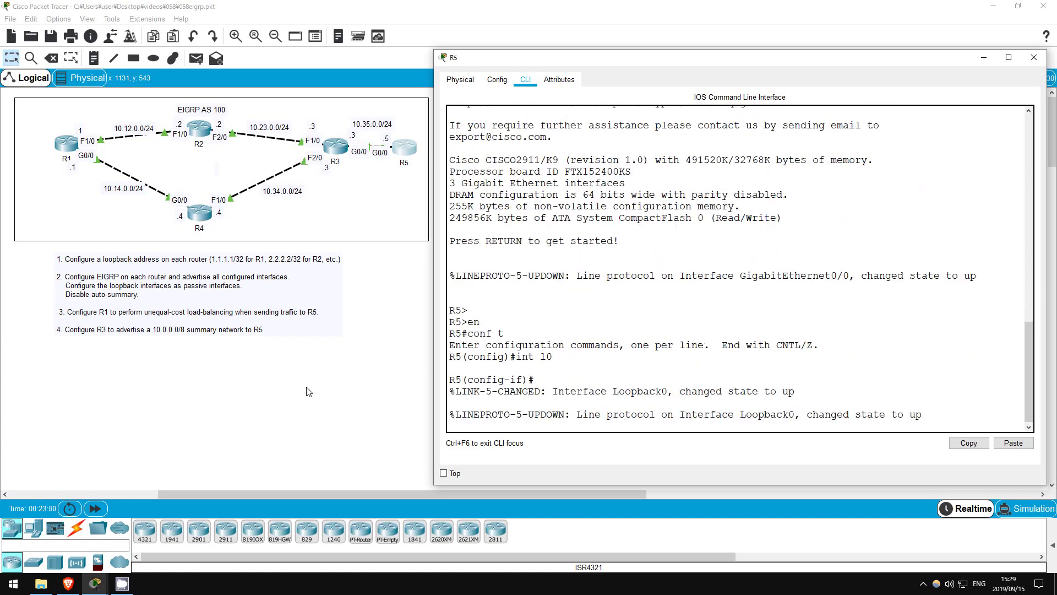
{"action": "type", "text": "ip add"}
{"action": "key", "text": "Tab"}
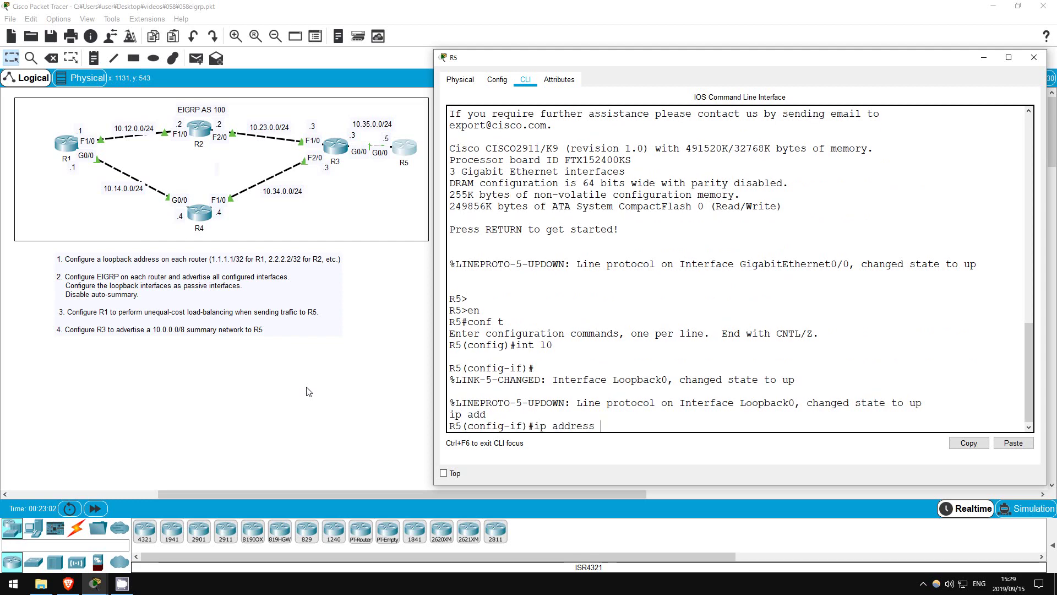
{"action": "type", "text": "5.5.5.5 255.255.255.255"}
{"action": "key", "text": "Return"}
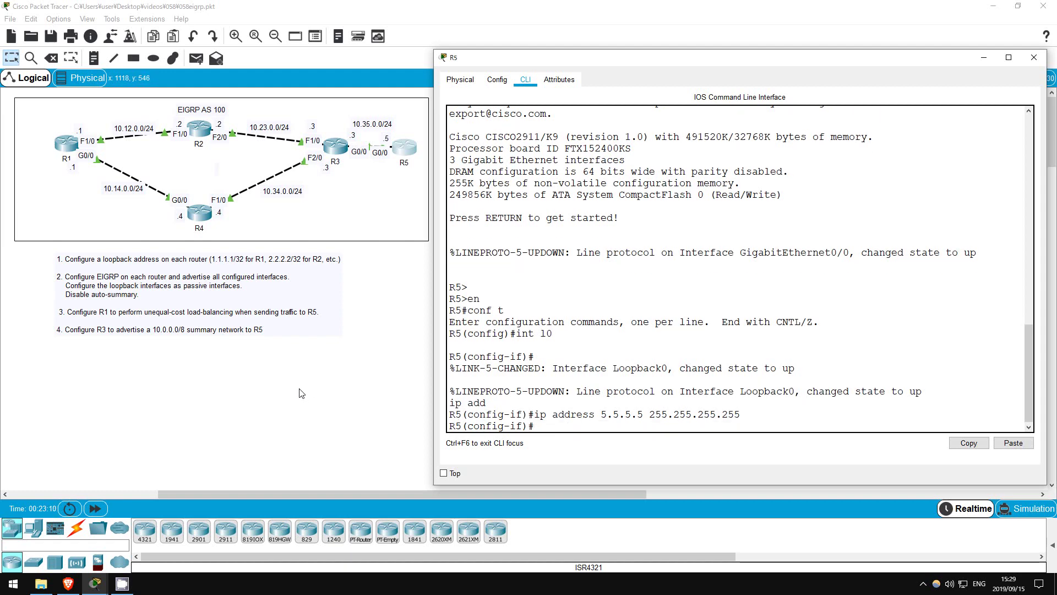
{"action": "left_click", "coordinate": [302, 393]}
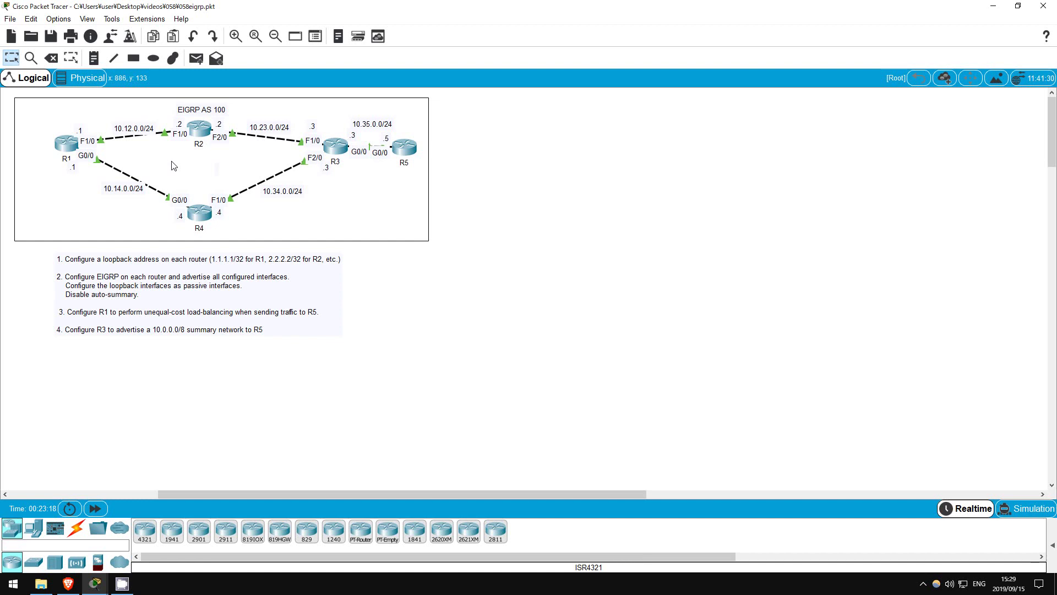
On R1, enter router eigrp 100 and begin a network statement
{"action": "left_click", "coordinate": [66, 143]}
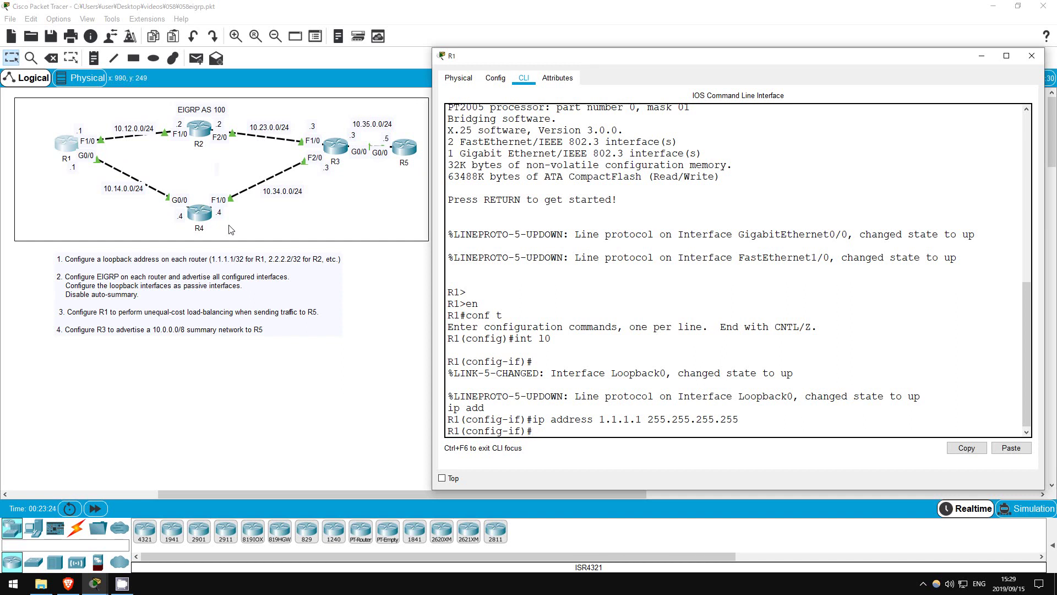
{"action": "type", "text": "outer"}
{"action": "key", "text": "Tab"}
{"action": "type", "text": "eigrp"}
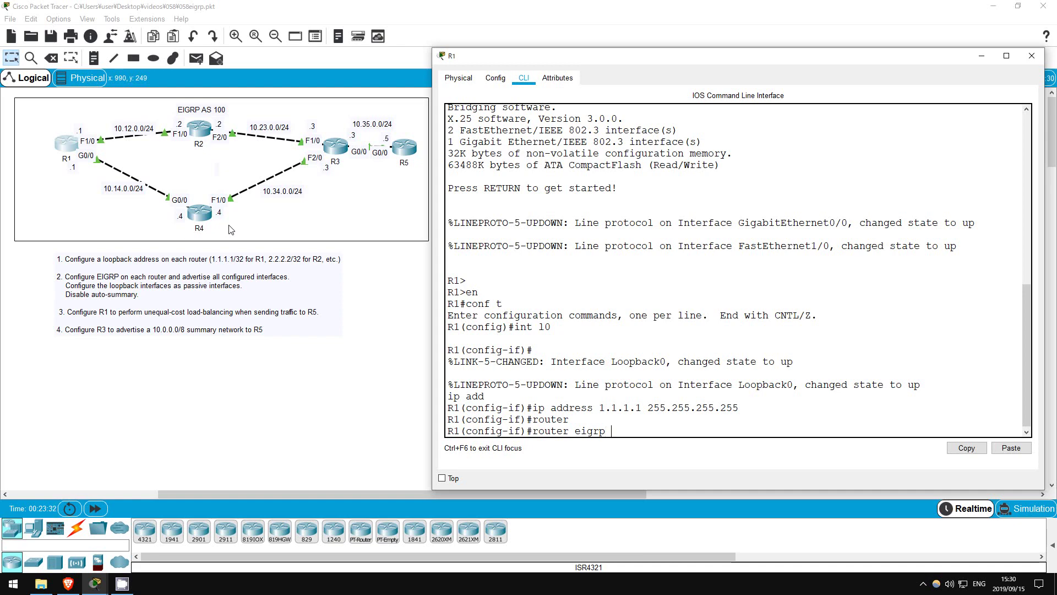
{"action": "type", "text": " 100"}
{"action": "key", "text": "Return"}
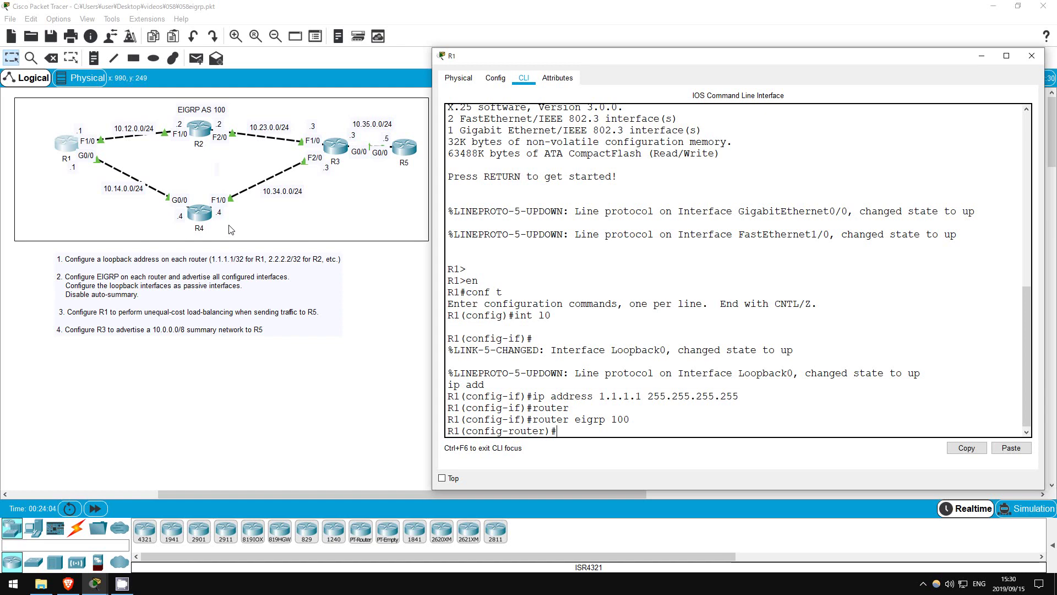
{"action": "type", "text": "net"}
{"action": "key", "text": "Tab"}
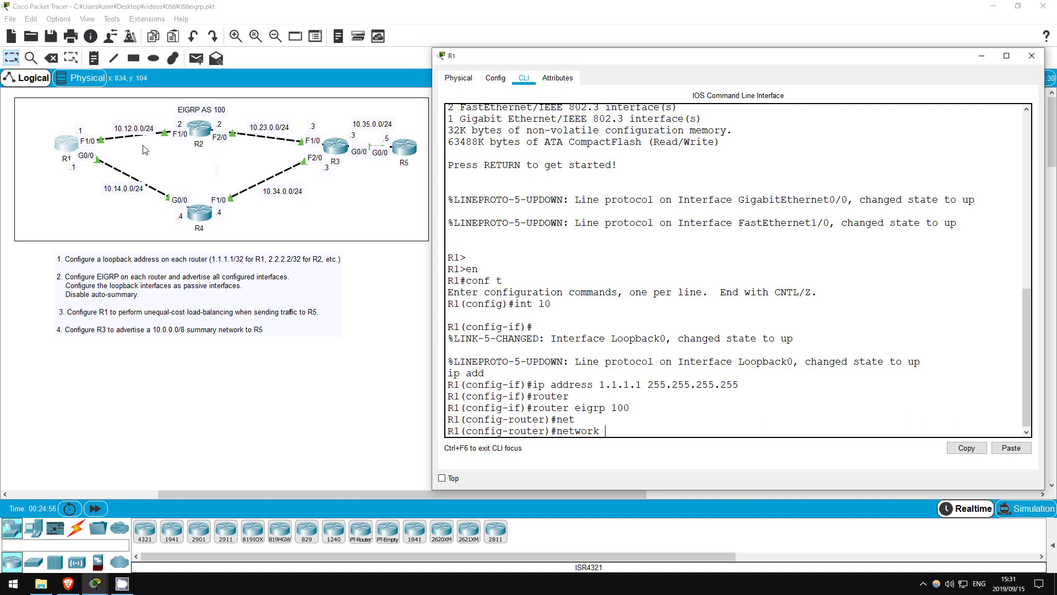
Advertise network 10.0.0.0 and loopback 1.1.1.1 with wildcard 0.0.0.0 in R1's EIGRP
{"action": "type", "text": "10.0.0.0"}
{"action": "key", "text": "Return"}
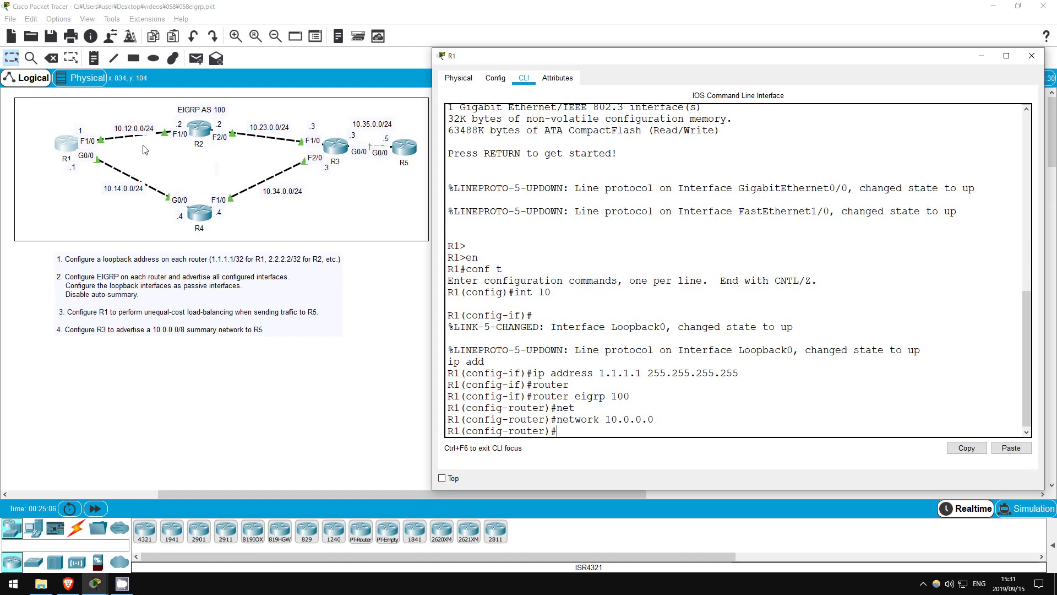
{"action": "type", "text": "net"}
{"action": "key", "text": "Tab"}
{"action": "type", "text": "1.1."}
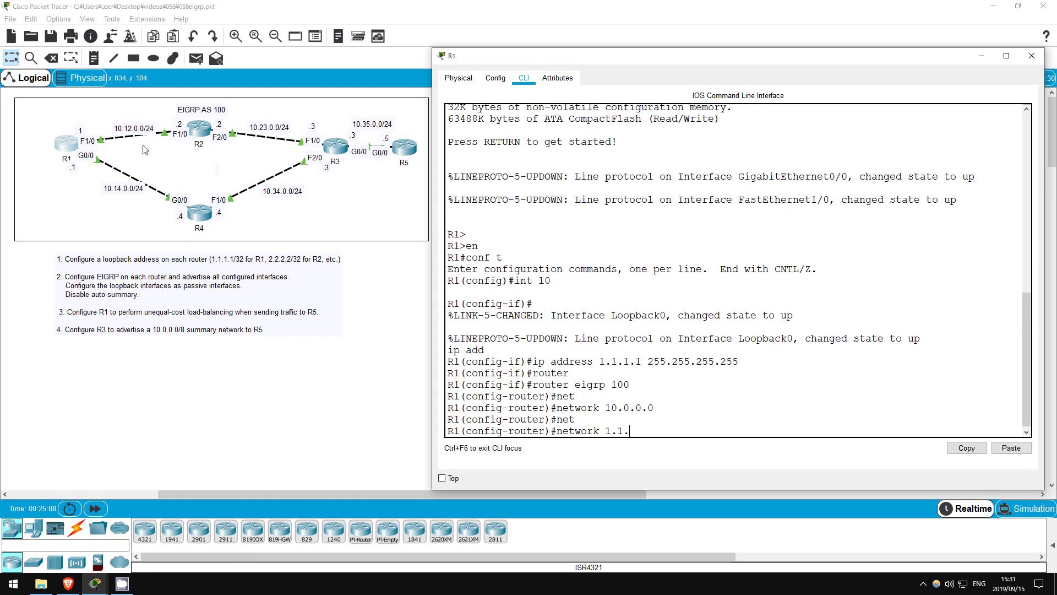
{"action": "type", "text": "1.1 ?"}
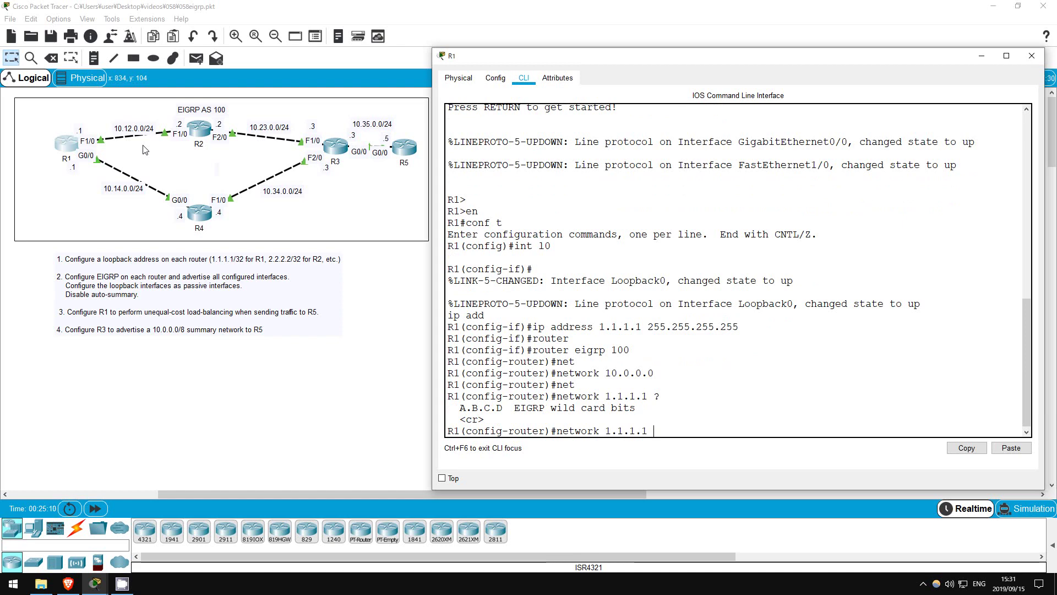
{"action": "left_click_drag", "start_coordinate": [550, 407], "coordinate": [636, 408]}
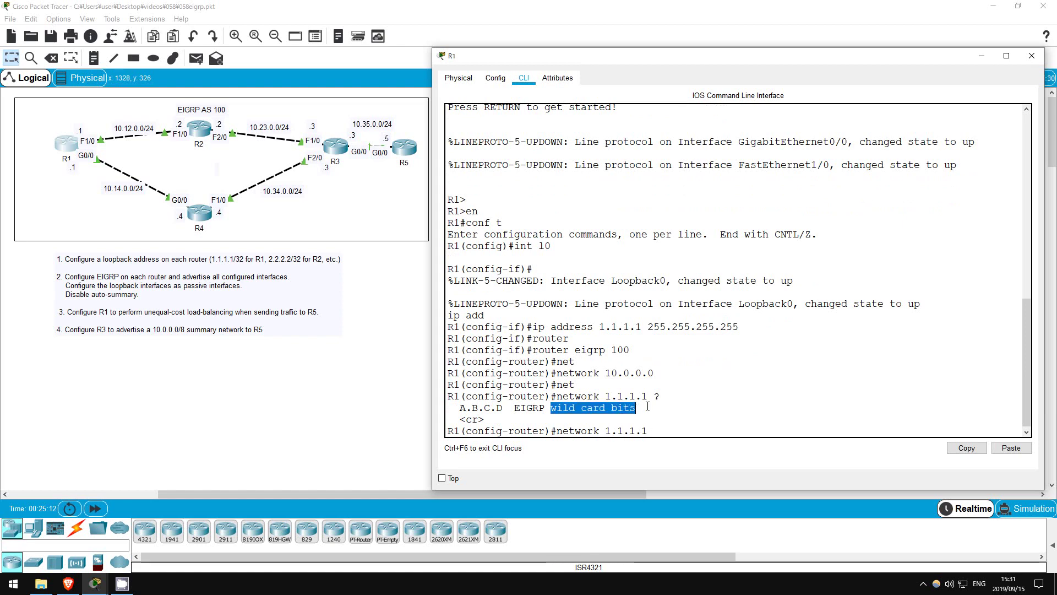
{"action": "left_click", "coordinate": [657, 425]}
{"action": "type", "text": "0.0.0.0"}
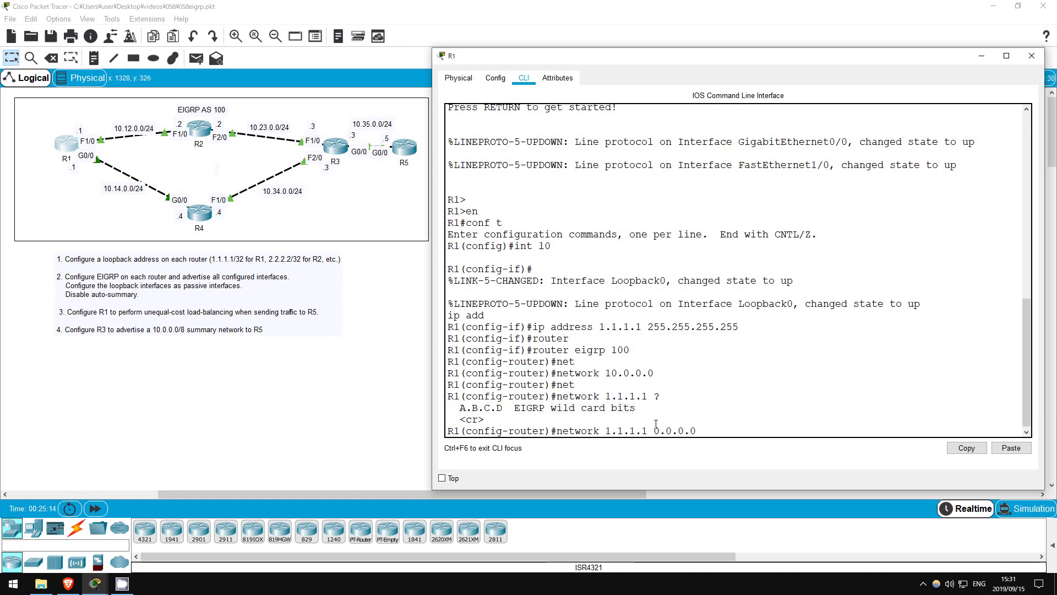
{"action": "key", "text": "Return"}
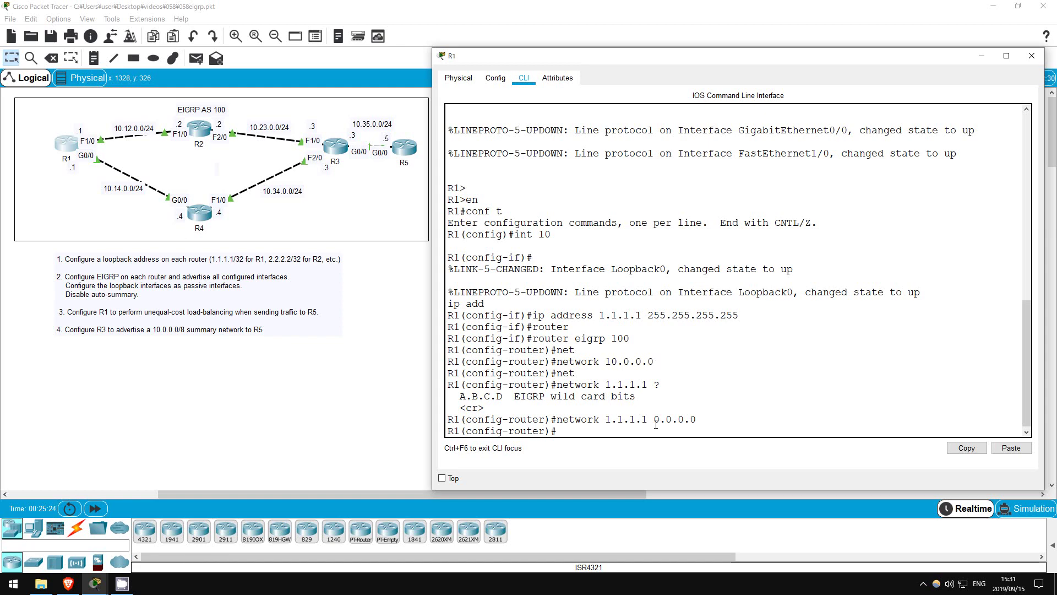
Make R1's loopback 0 passive and disable auto-summary
{"action": "type", "text": "pass"}
{"action": "key", "text": "Tab"}
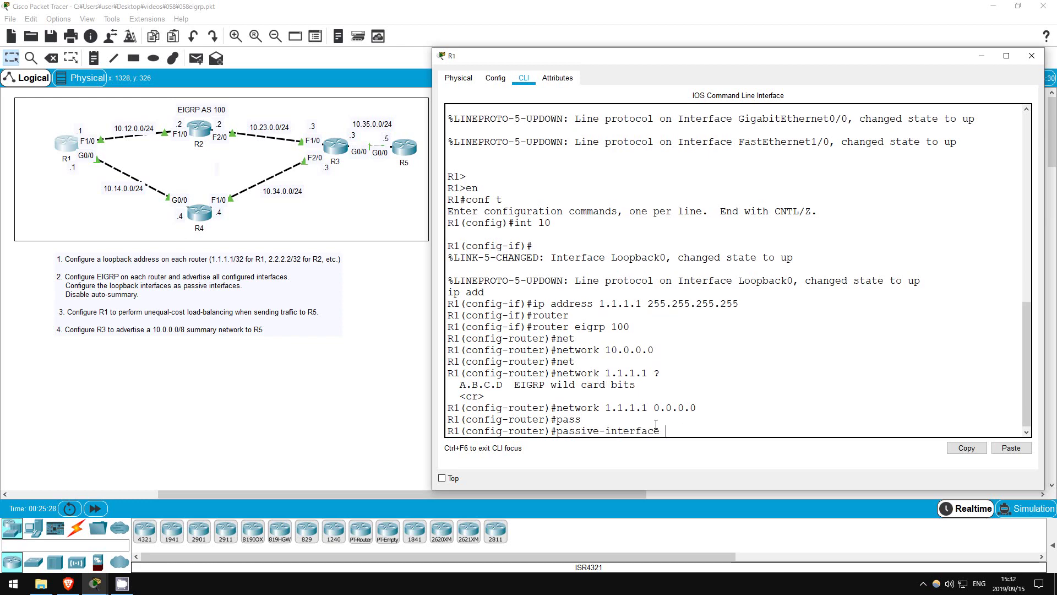
{"action": "type", "text": "l0"}
{"action": "key", "text": "Return"}
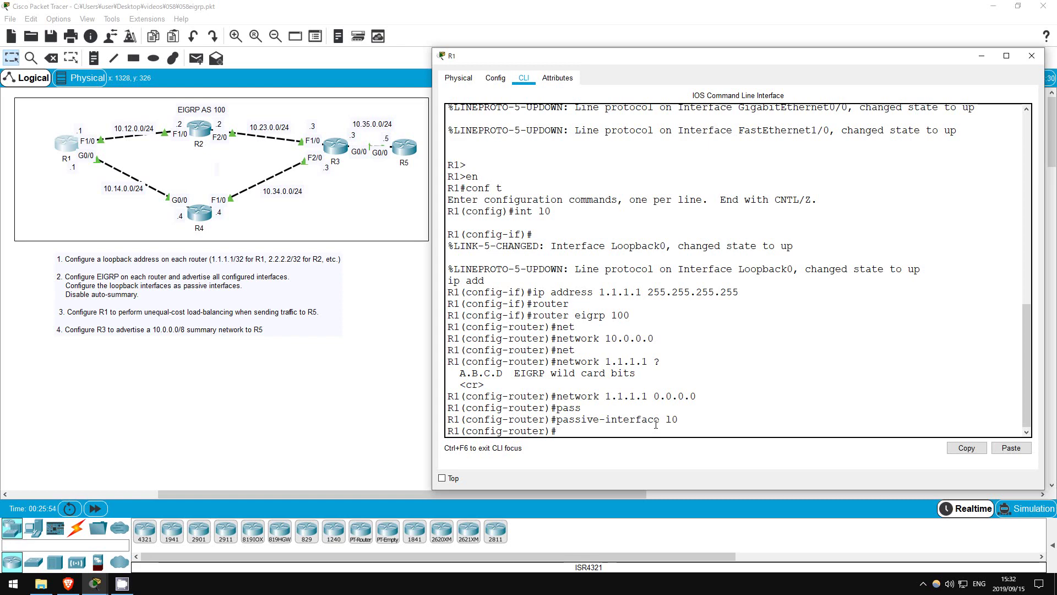
{"action": "type", "text": "no autpo"}
{"action": "key", "text": "Tab"}
{"action": "key", "text": "BackSpace"}
{"action": "key", "text": "BackSpace"}
{"action": "type", "text": "o"}
{"action": "key", "text": "Tab"}
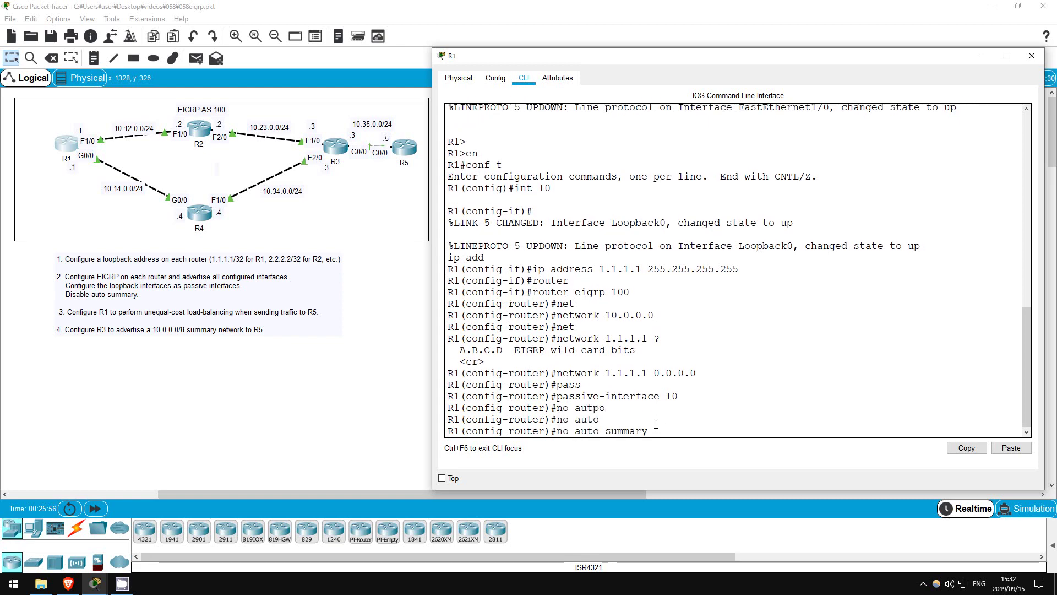
{"action": "key", "text": "Return"}
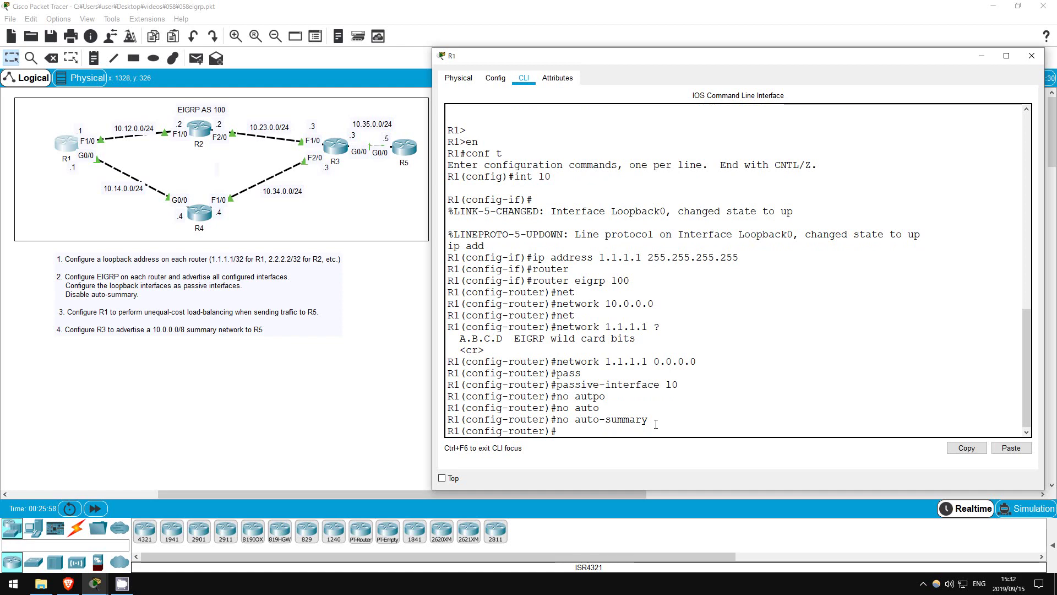
Start EIGRP 100 on R2 advertising 10.0.0.0 and 2.2.2.2 0.0.0.0
{"action": "left_click", "coordinate": [201, 129]}
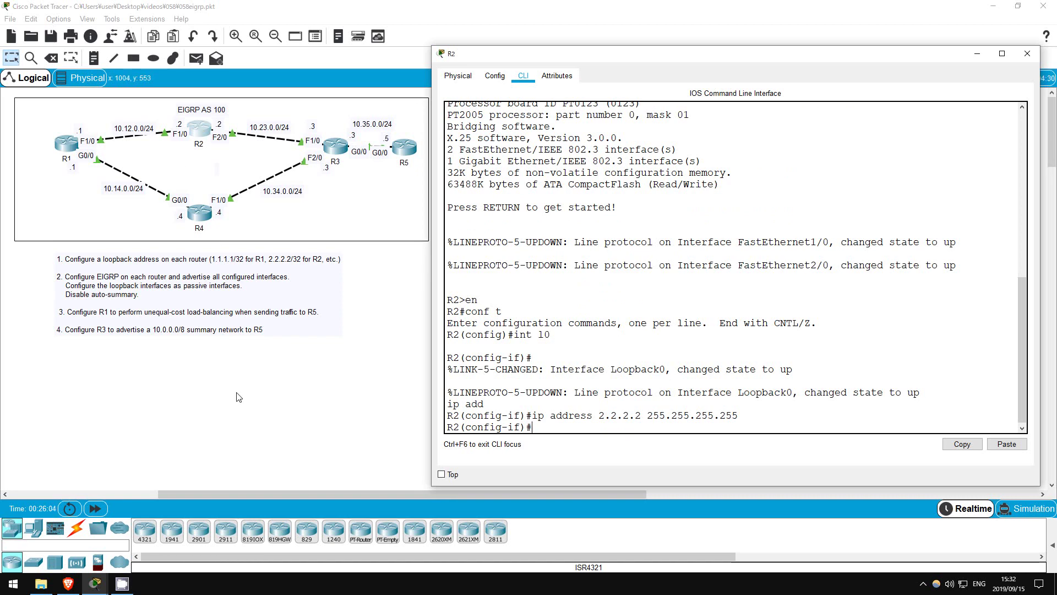
{"action": "type", "text": "router eigrp 100"}
{"action": "key", "text": "Return"}
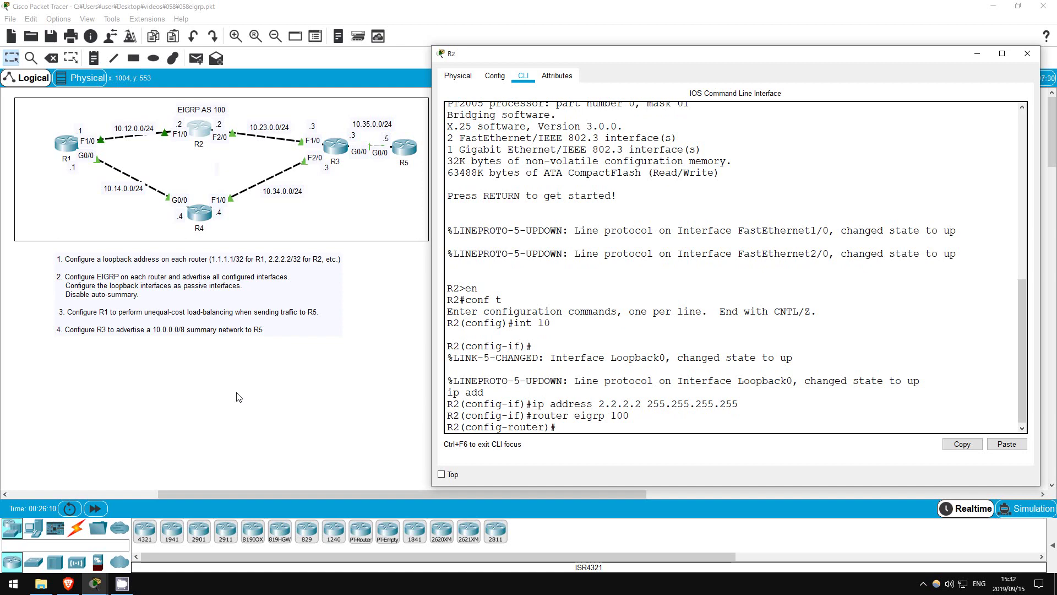
{"action": "type", "text": "net 10.0.0.0"}
{"action": "key", "text": "Return"}
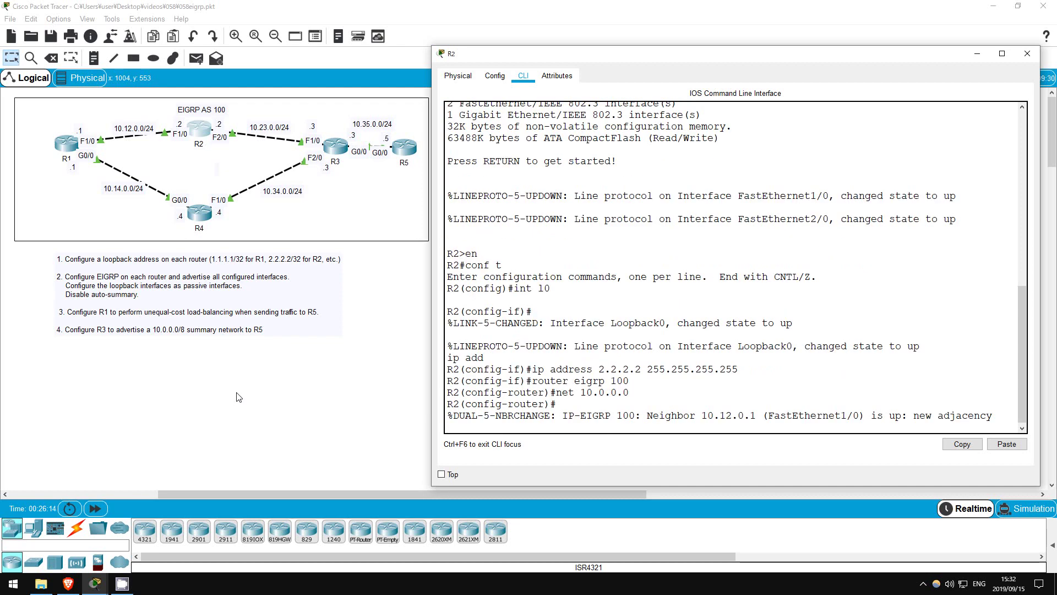
{"action": "key", "text": "Return"}
{"action": "type", "text": "net 2.2"}
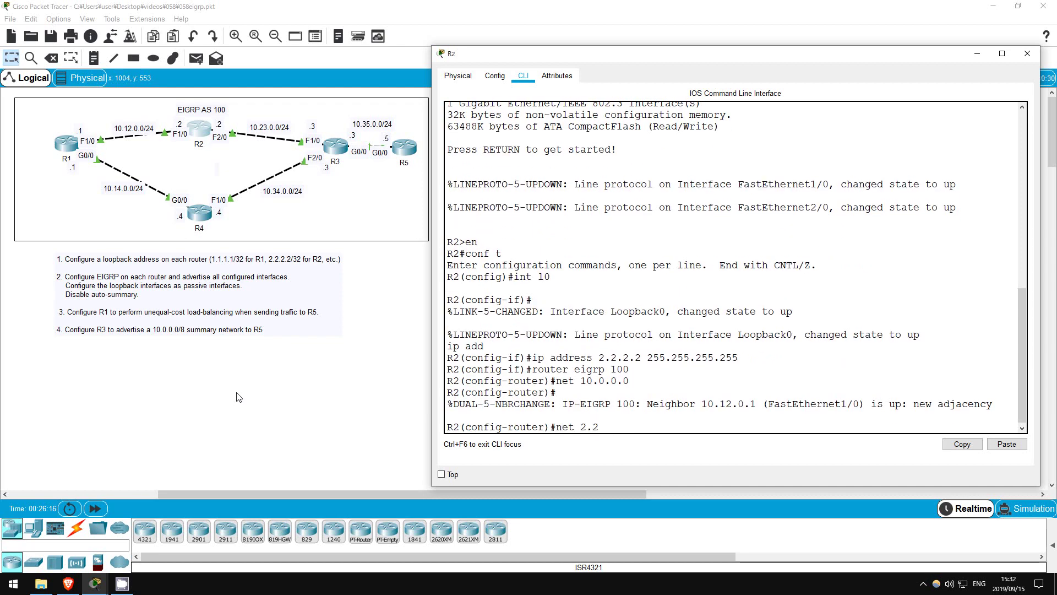
{"action": "type", "text": ".2.2 0.0.0.0"}
{"action": "key", "text": "Return"}
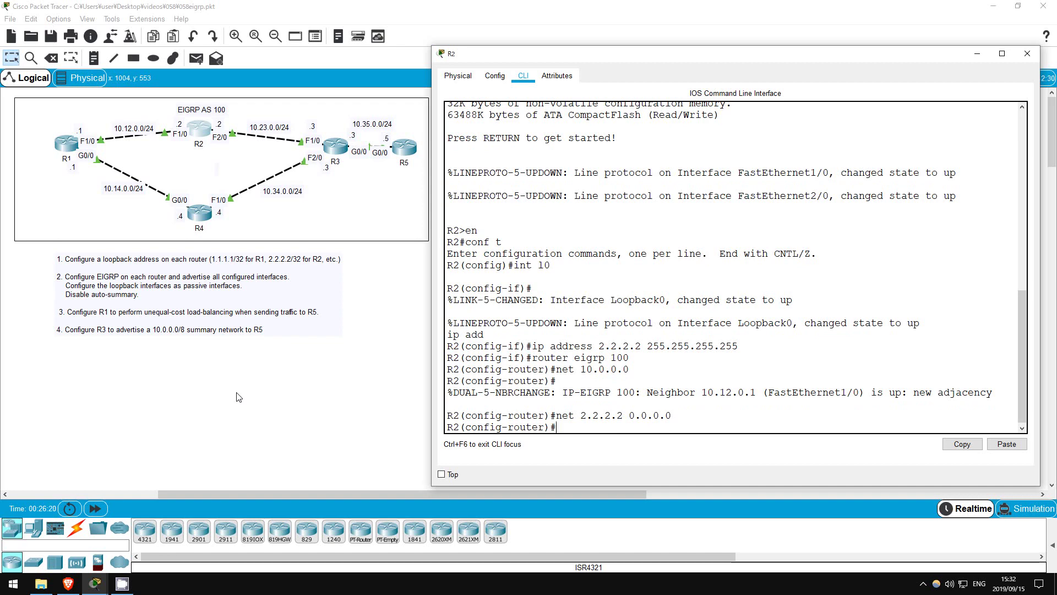
Make R2's loopback 0 passive and disable auto-summary
{"action": "type", "text": "pas"}
{"action": "key", "text": "Tab"}
{"action": "type", "text": "l0"}
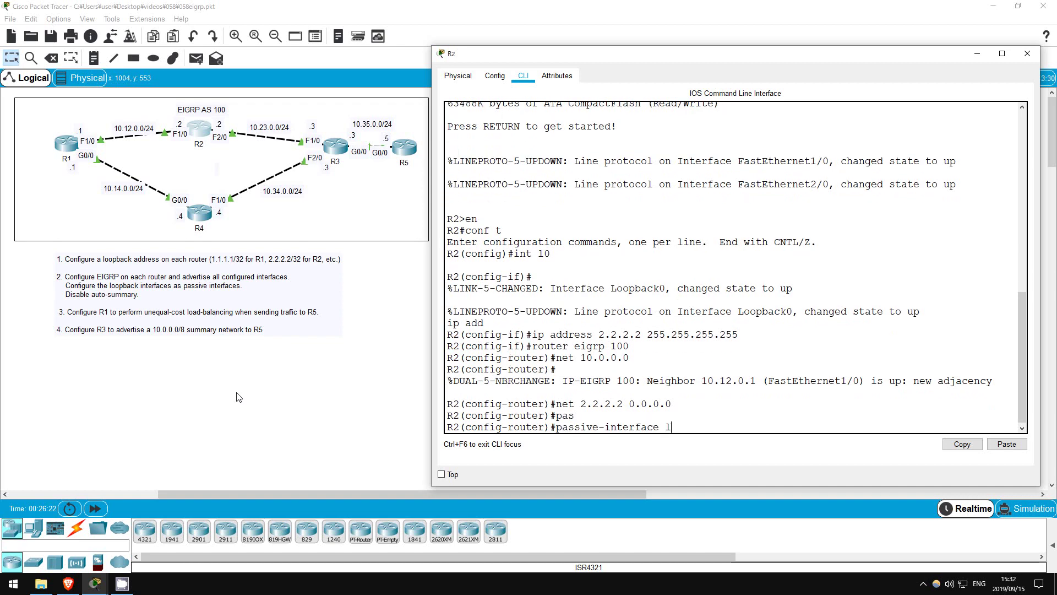
{"action": "key", "text": "Return"}
{"action": "type", "text": "no auto"}
{"action": "key", "text": "Tab"}
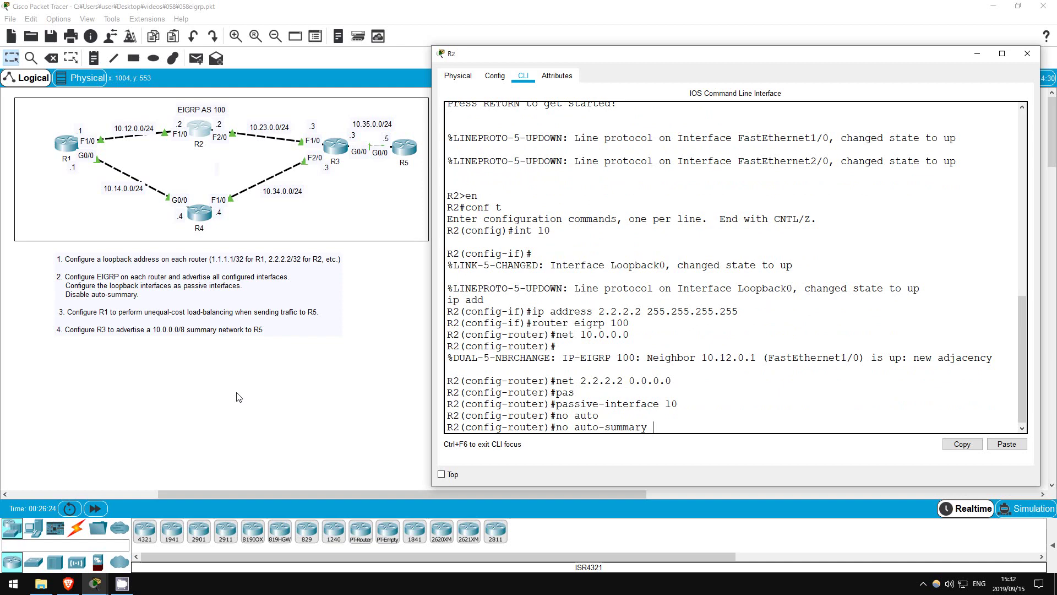
{"action": "key", "text": "Return"}
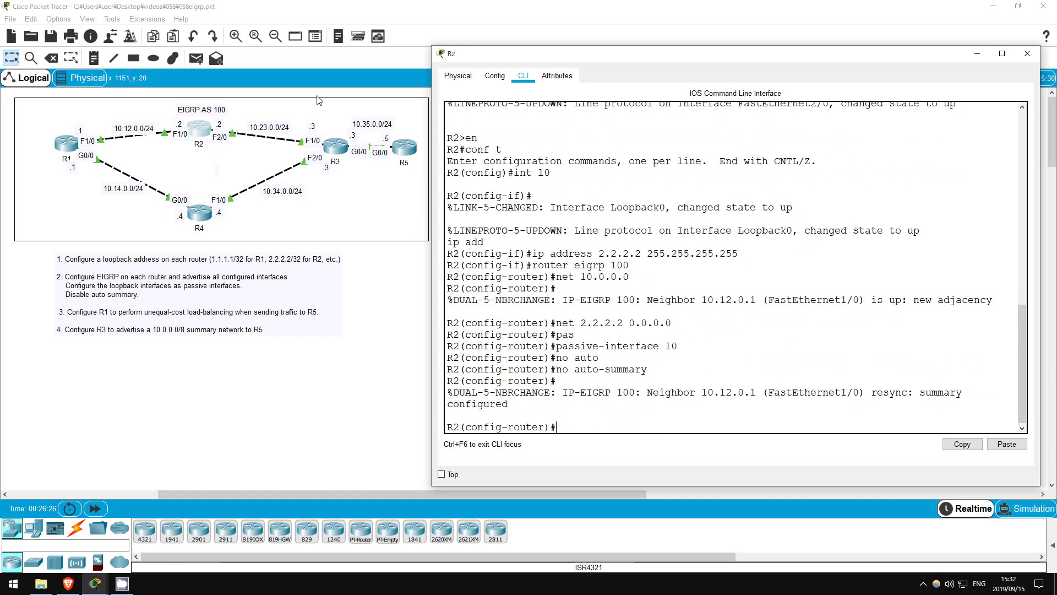
{"action": "left_click", "coordinate": [337, 144]}
Start EIGRP 100 on R3 advertising 10.0.0.0 and 3.3.3.3 0.0.0.0
{"action": "key", "text": "Return"}
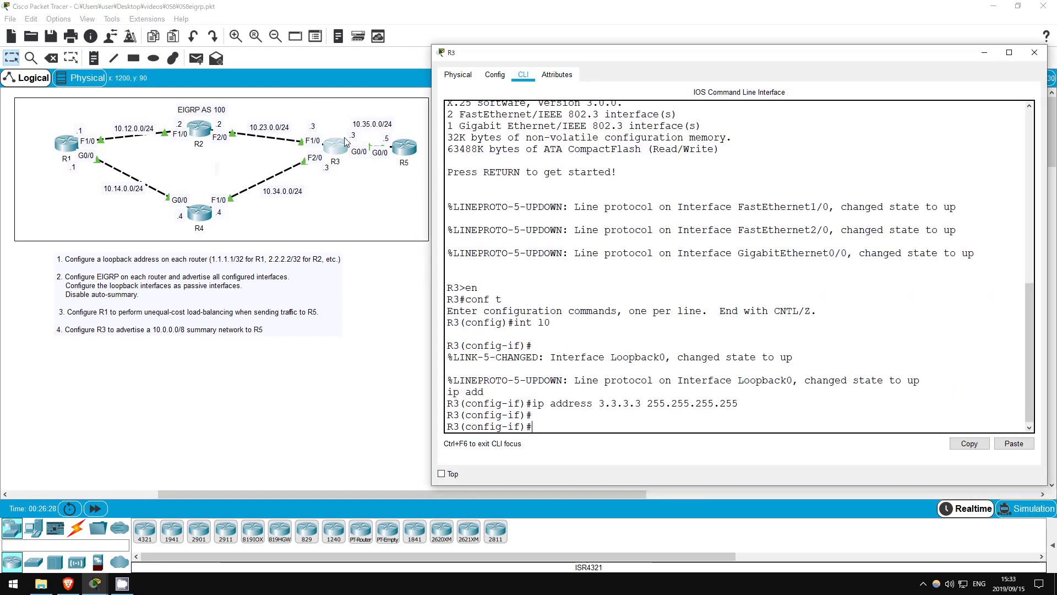
{"action": "type", "text": "router eigrp 100"}
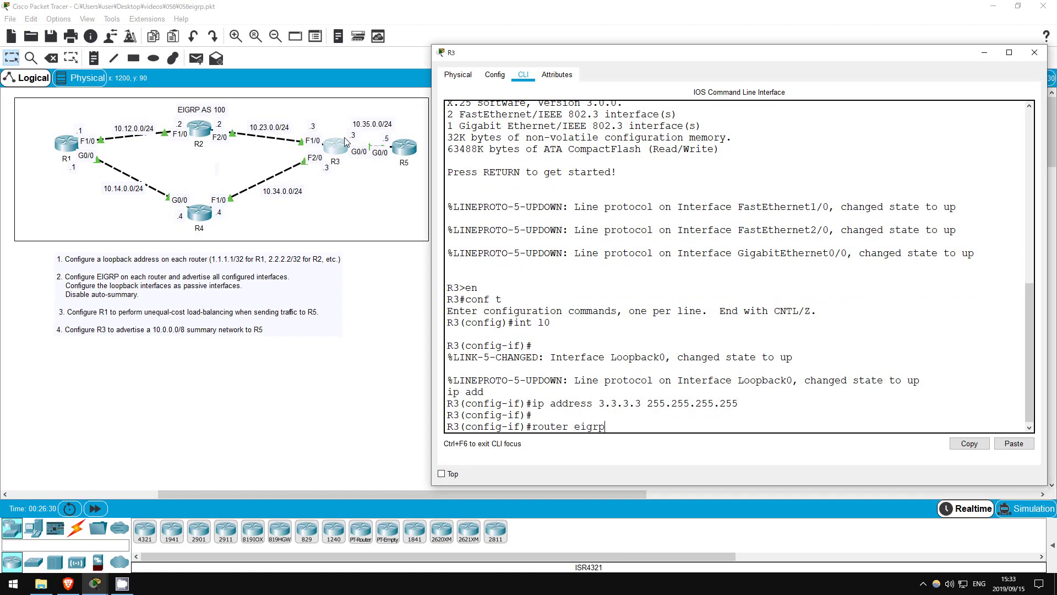
{"action": "key", "text": "Return"}
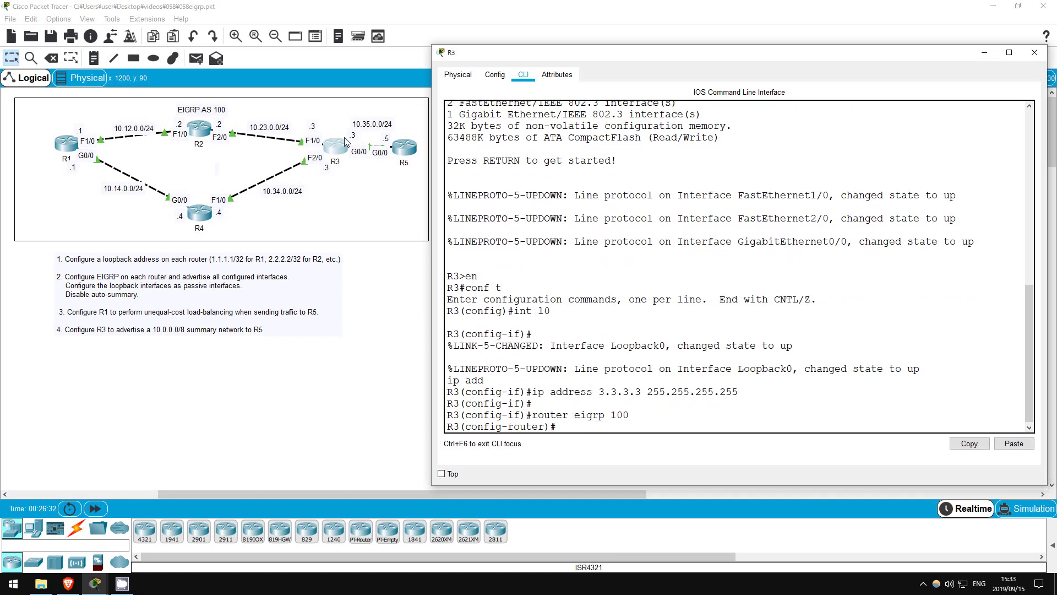
{"action": "type", "text": "net 10.0.0.0"}
{"action": "key", "text": "Return"}
{"action": "type", "text": "net"}
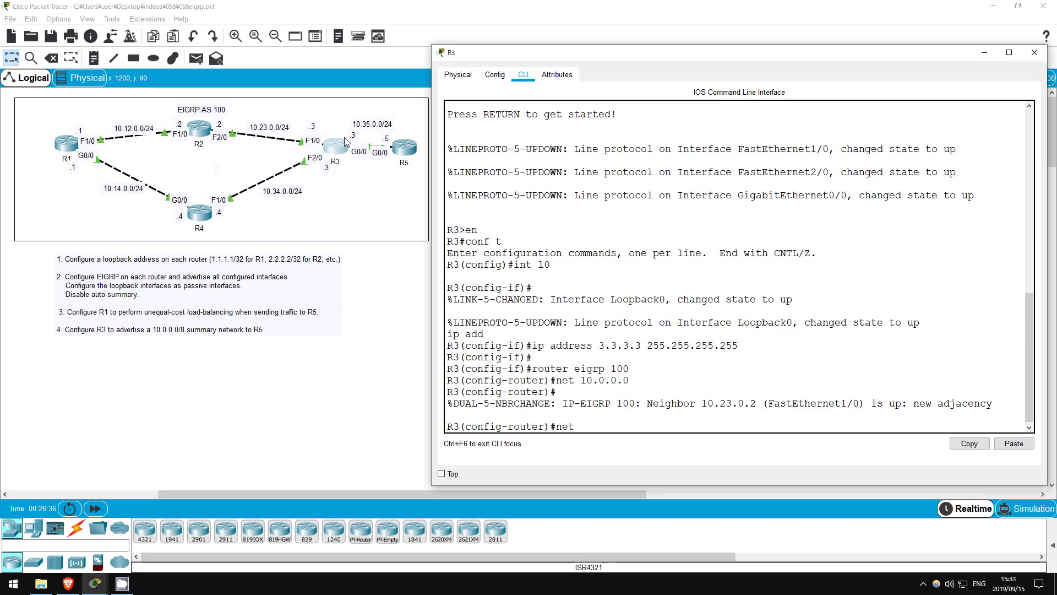
{"action": "type", "text": " 3.3.3.3 0.0.0.0"}
{"action": "key", "text": "Return"}
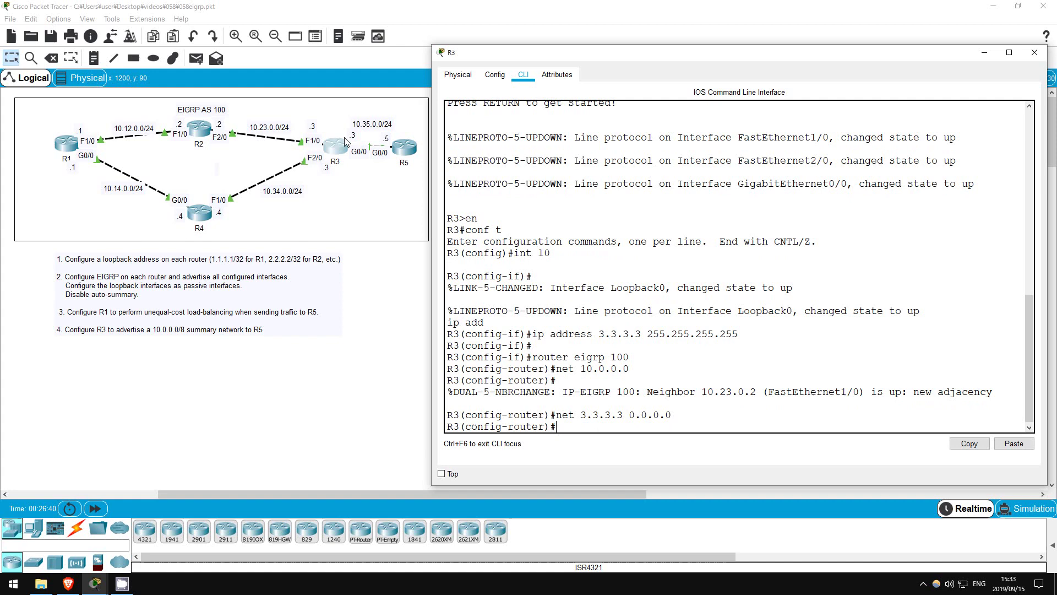
Make R3's loopback 0 passive and disable auto-summary
{"action": "key", "text": "Return"}
{"action": "type", "text": "pass"}
{"action": "key", "text": "Tab"}
{"action": "type", "text": "l0"}
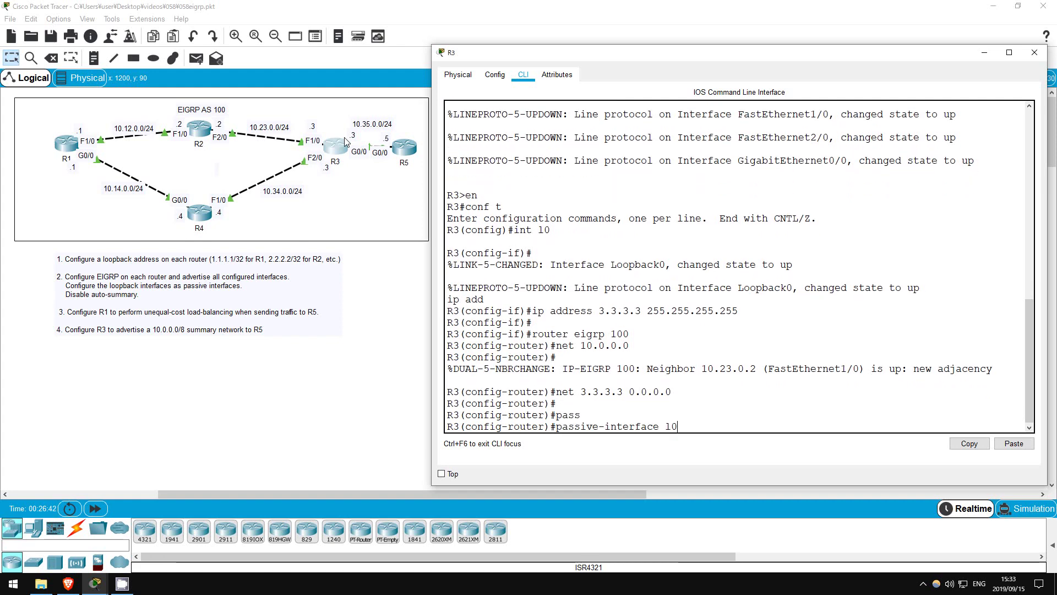
{"action": "key", "text": "Return"}
{"action": "type", "text": "no aut"}
{"action": "type", "text": "o"}
{"action": "key", "text": "Tab"}
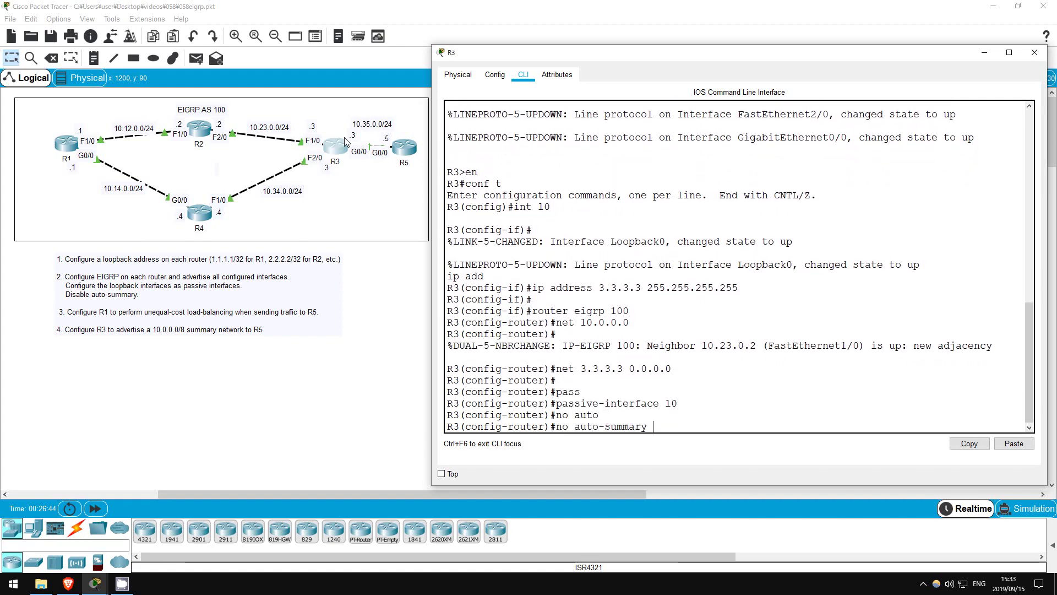
{"action": "key", "text": "Return"}
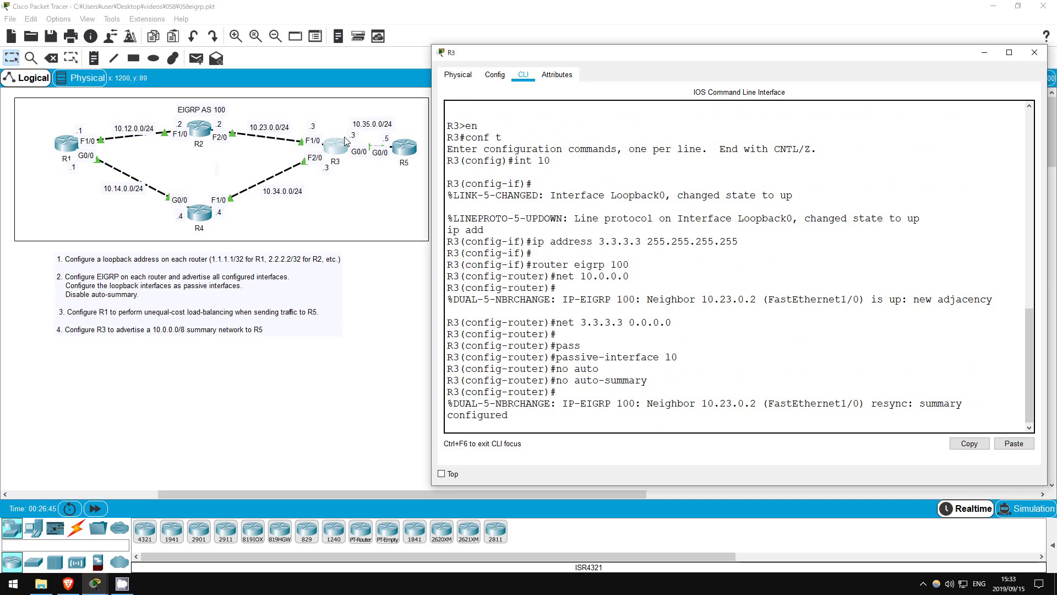
{"action": "left_click", "coordinate": [198, 214]}
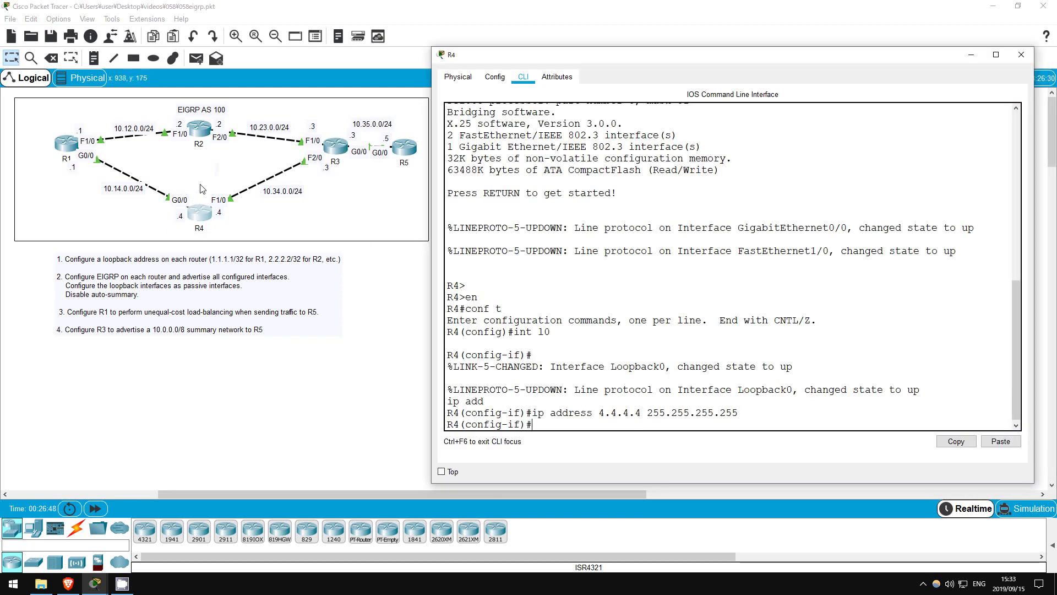
Start EIGRP 100 on R4 advertising 10.0.0.0 and loopback 4.4.4.4 0.0.0.0
{"action": "key", "text": "Return"}
{"action": "key", "text": "Return"}
{"action": "type", "text": "router eigrp 100"}
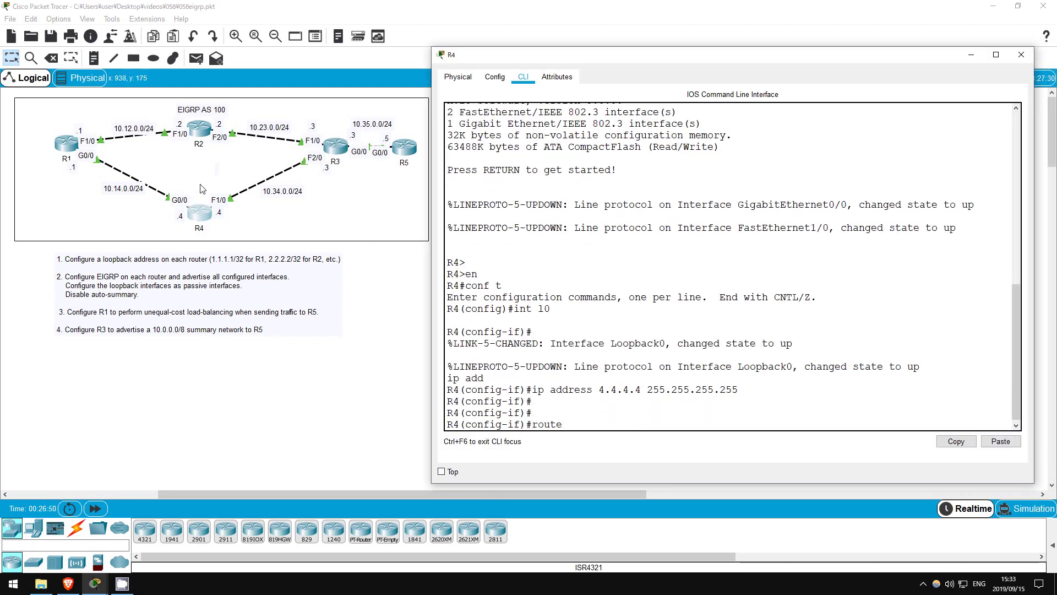
{"action": "key", "text": "Return"}
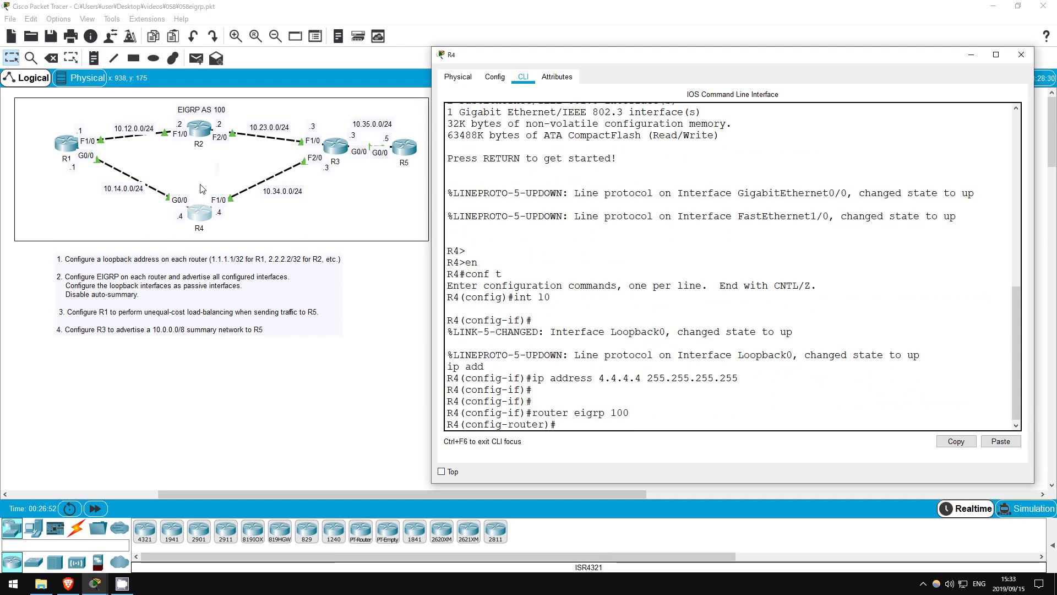
{"action": "type", "text": "net 10.0.0.0"}
{"action": "key", "text": "Return"}
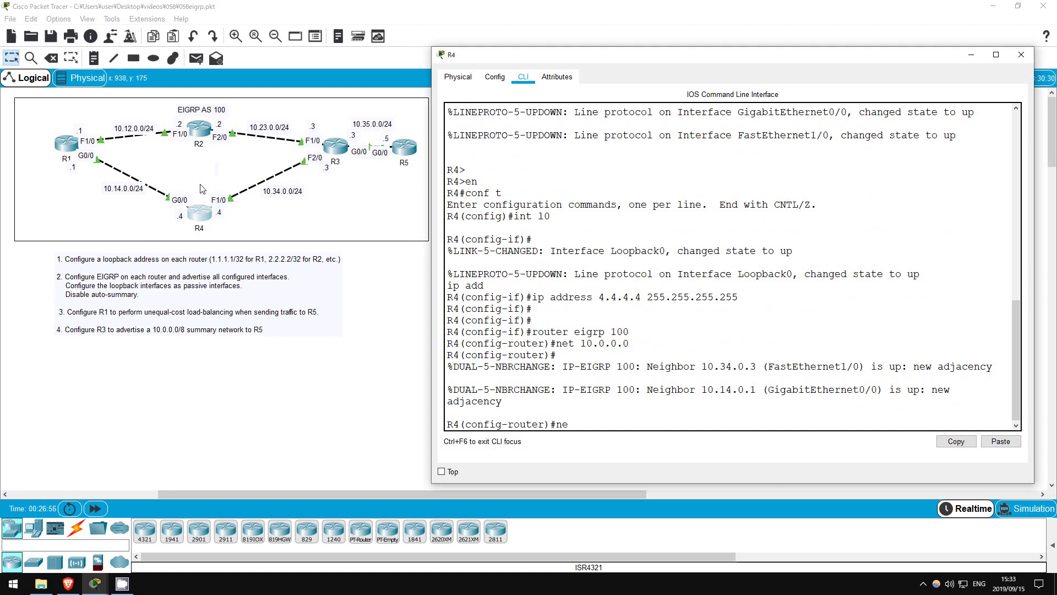
{"action": "type", "text": "4.4.4.4 0.0.0.0"}
{"action": "key", "text": "Return"}
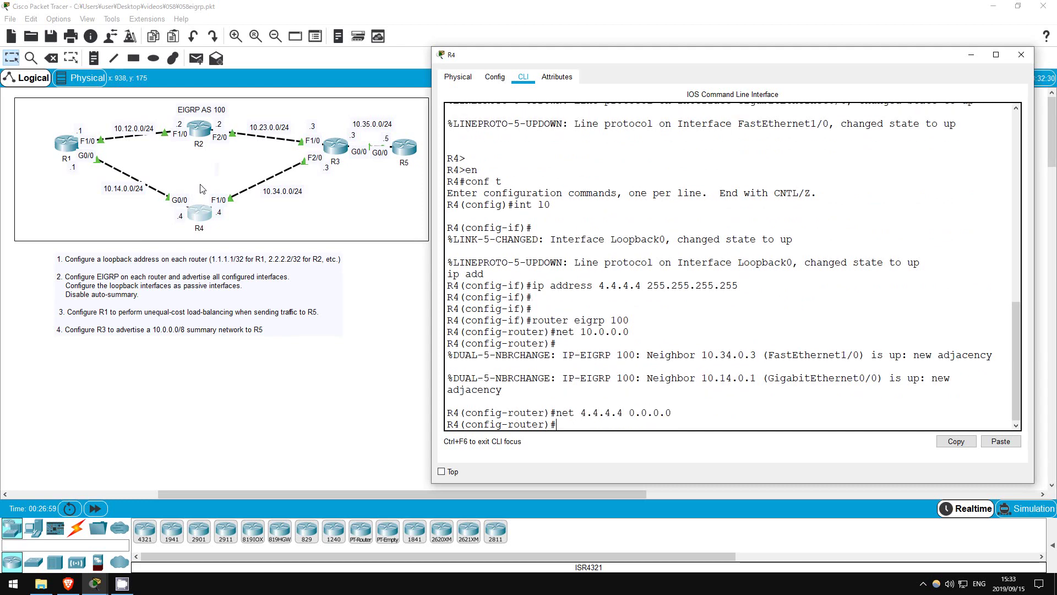
Make R4's loopback 0 passive and disable auto-summary
{"action": "type", "text": "pass"}
{"action": "key", "text": "Tab"}
{"action": "type", "text": "l0"}
{"action": "key", "text": "Return"}
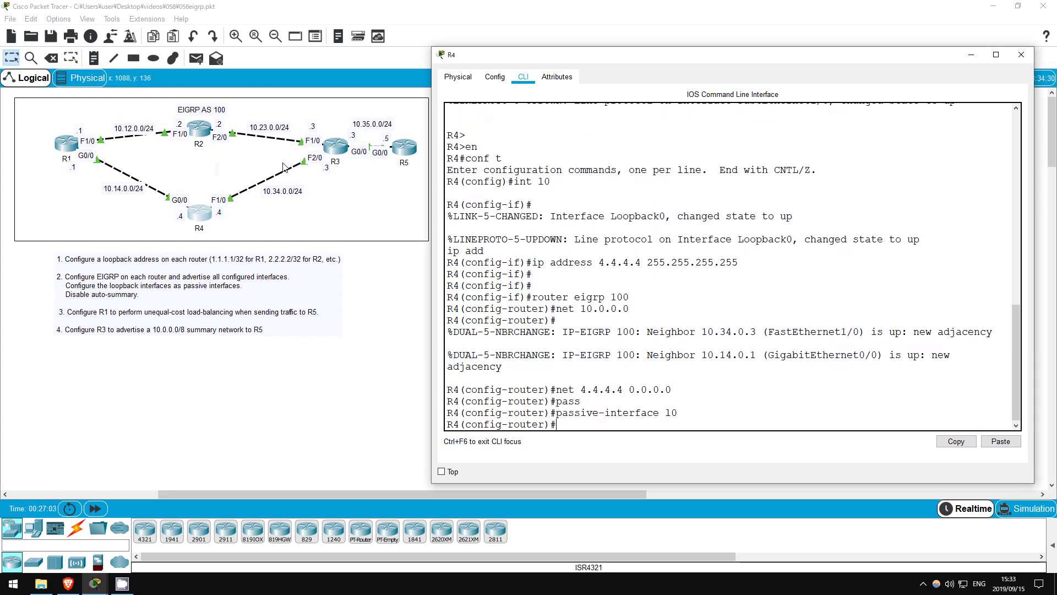
{"action": "type", "text": "no aut"}
{"action": "key", "text": "Tab"}
{"action": "key", "text": "Return"}
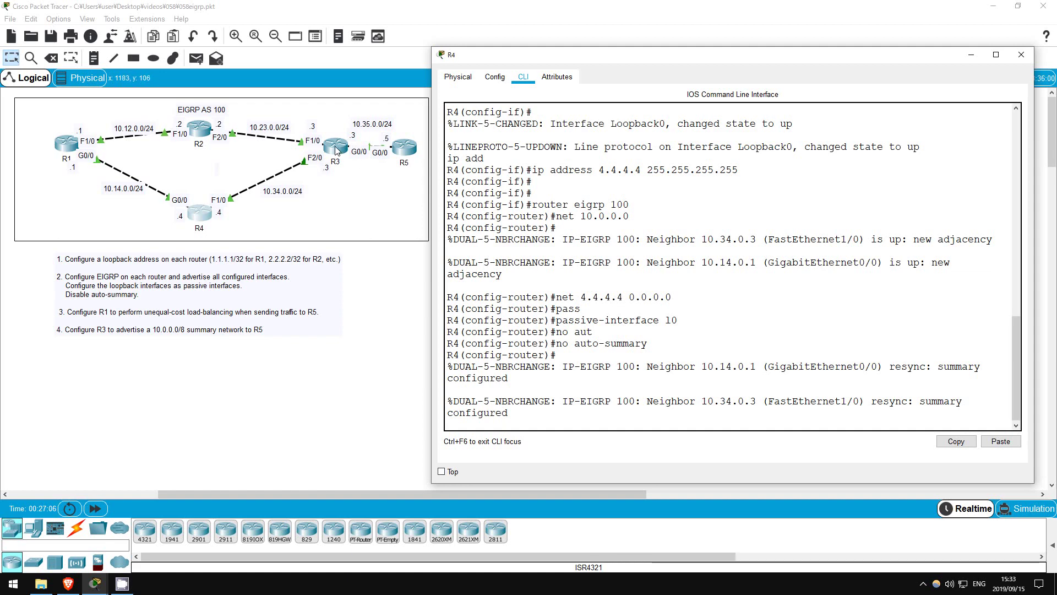
{"action": "left_click", "coordinate": [406, 147]}
Start EIGRP 100 on R5, advertising networks 10.0.0.0 and 5.5.5.5 0.0.0.0
{"action": "key", "text": "Return"}
{"action": "key", "text": "Return"}
{"action": "type", "text": "ro"}
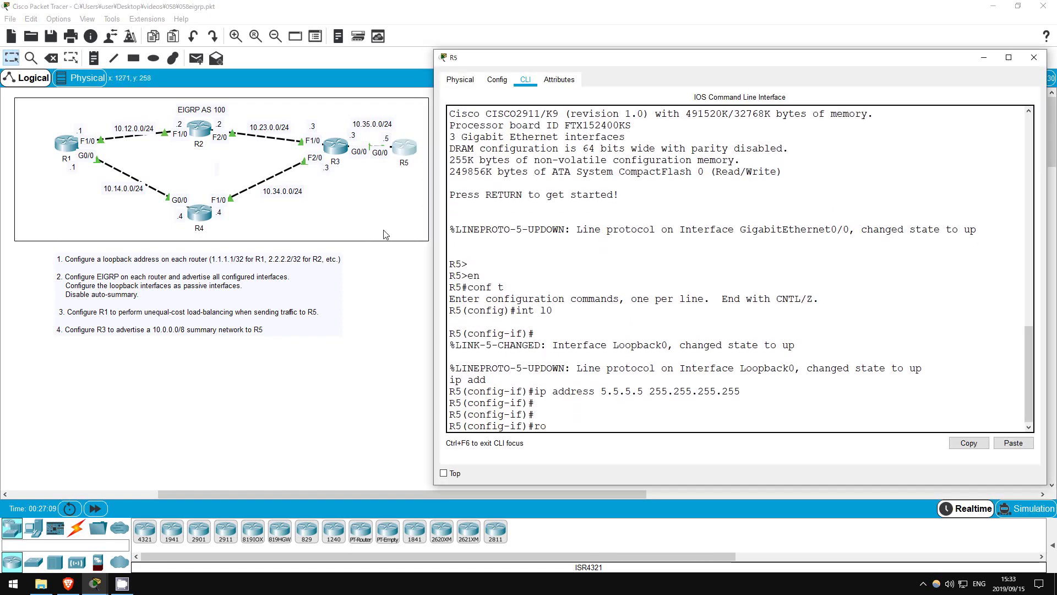
{"action": "type", "text": "uter eigrp 100"}
{"action": "key", "text": "Return"}
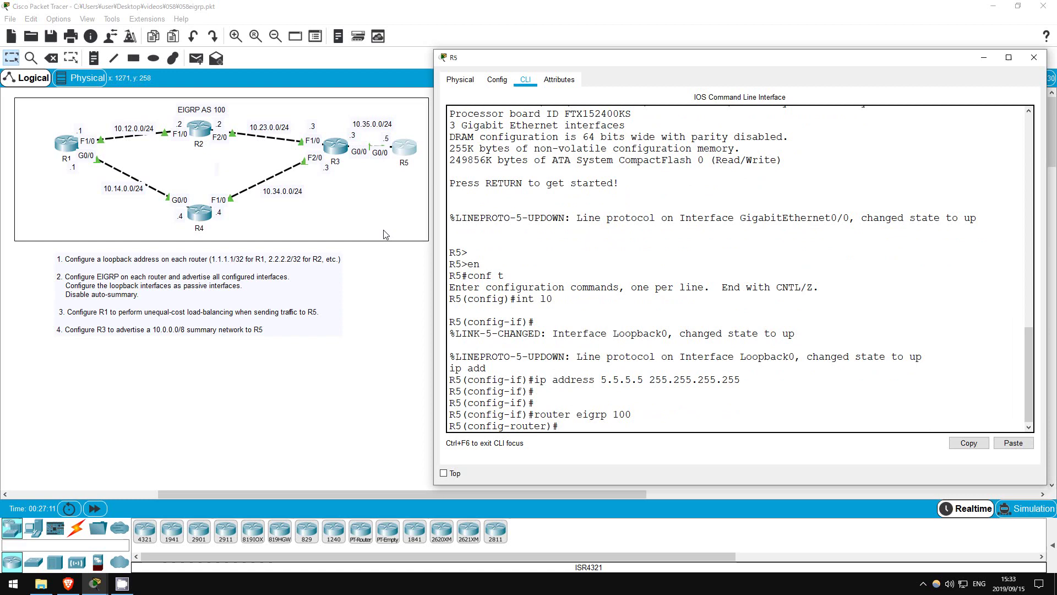
{"action": "type", "text": "net 10.0.0.0"}
{"action": "key", "text": "Return"}
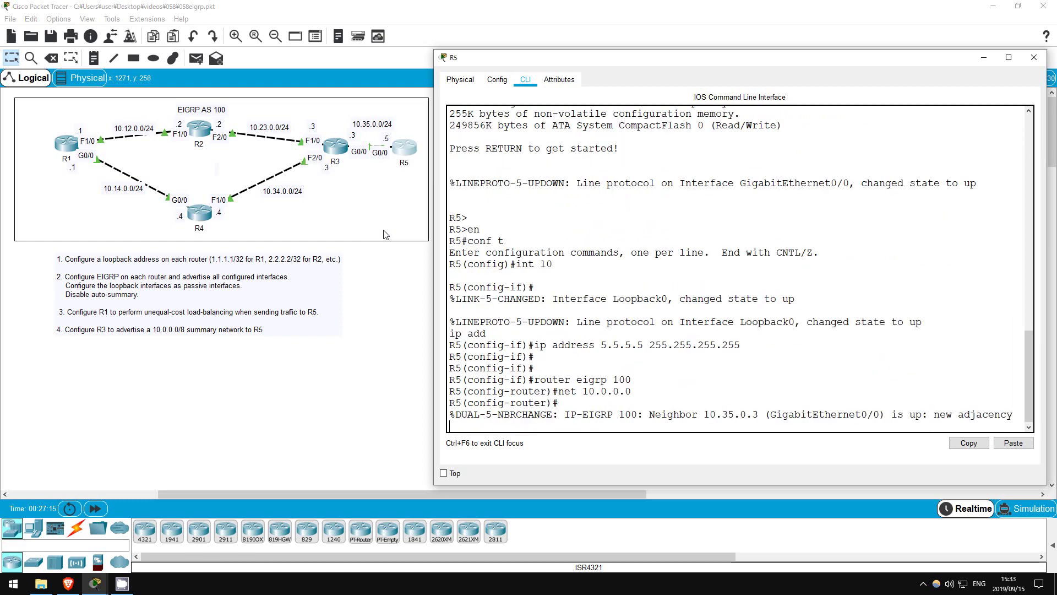
{"action": "type", "text": "net "}
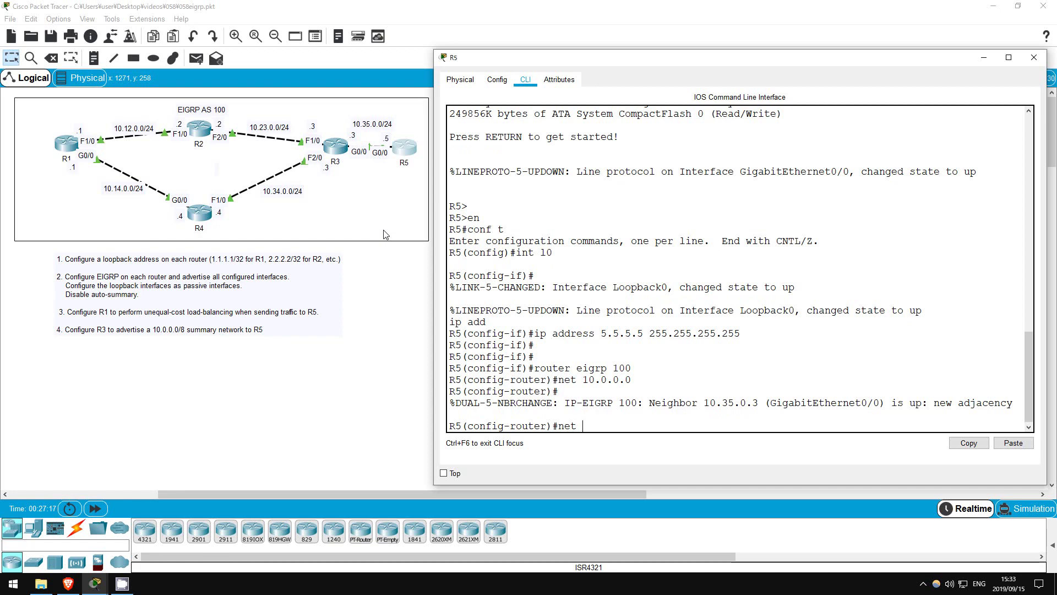
{"action": "type", "text": "5.5.5.5 0.0.0.0"}
{"action": "key", "text": "Return"}
{"action": "key", "text": "Return"}
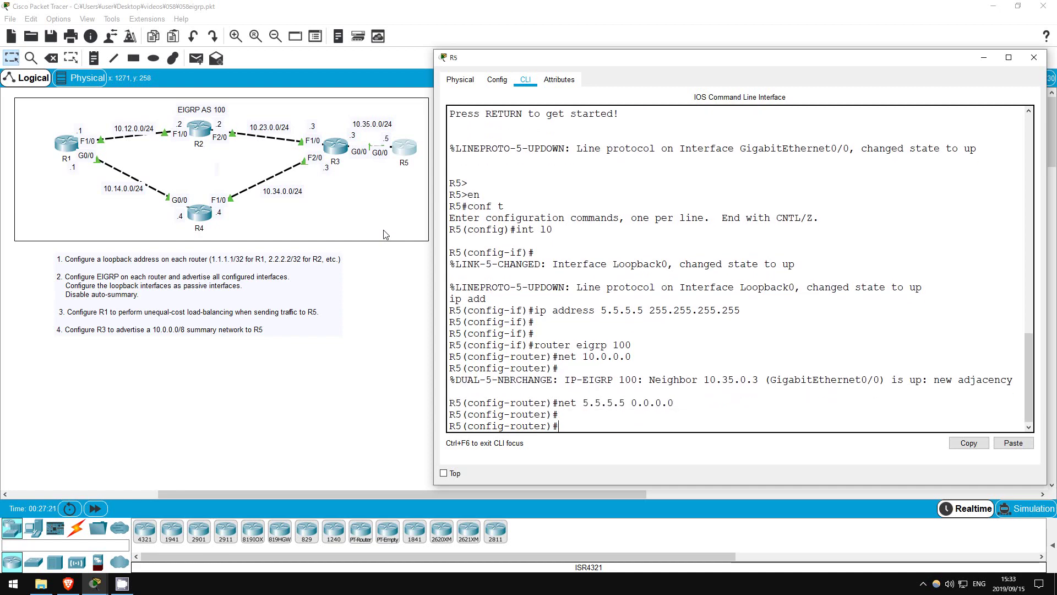
Make R5's Loopback0 passive and disable auto-summary
{"action": "type", "text": "pass"}
{"action": "key", "text": "Tab"}
{"action": "type", "text": "l0"}
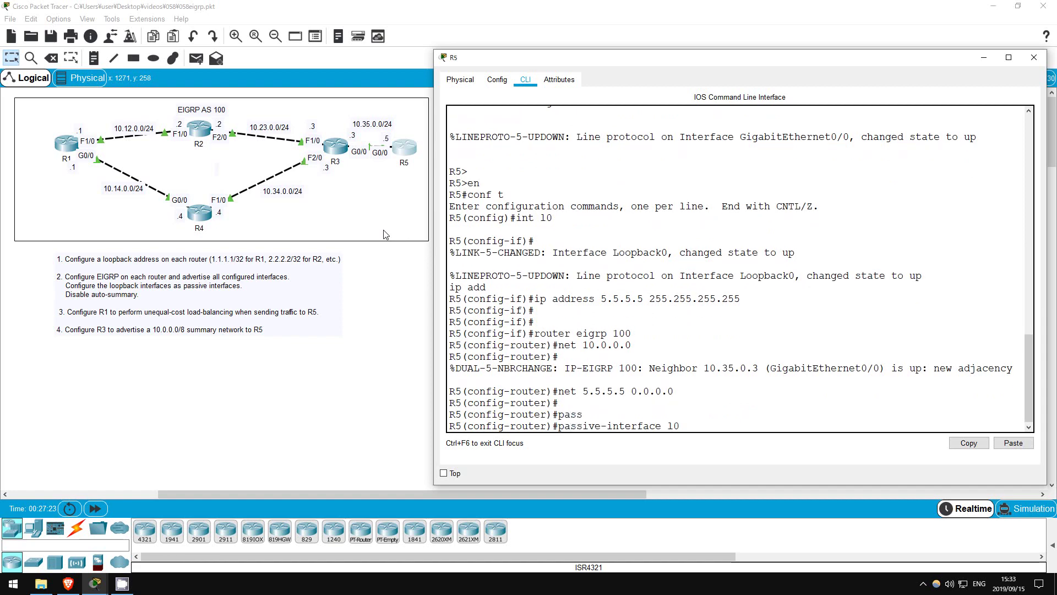
{"action": "key", "text": "Return"}
{"action": "type", "text": "no aut"}
{"action": "key", "text": "Tab"}
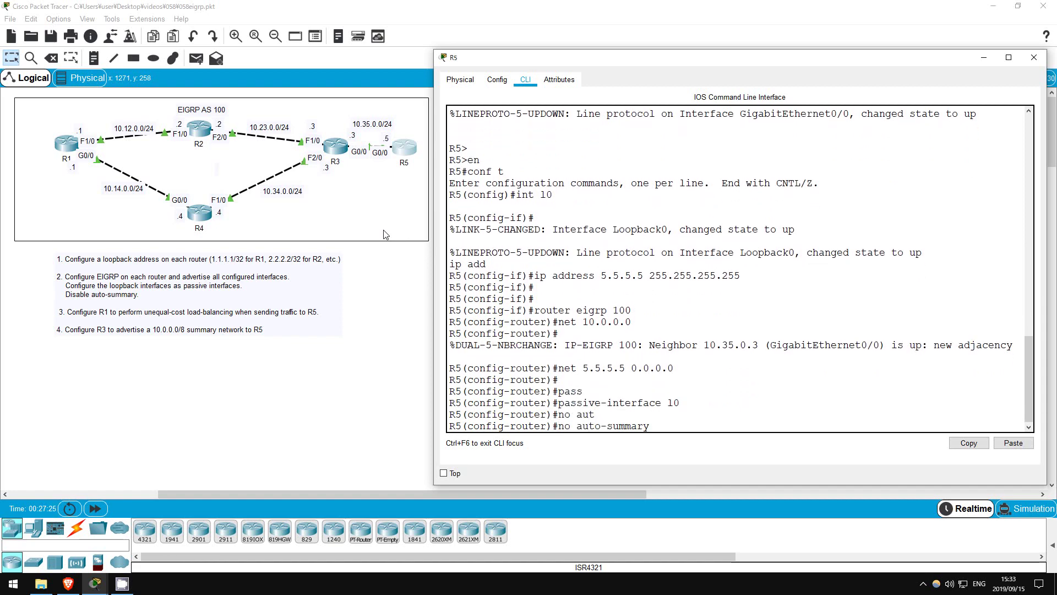
{"action": "key", "text": "Return"}
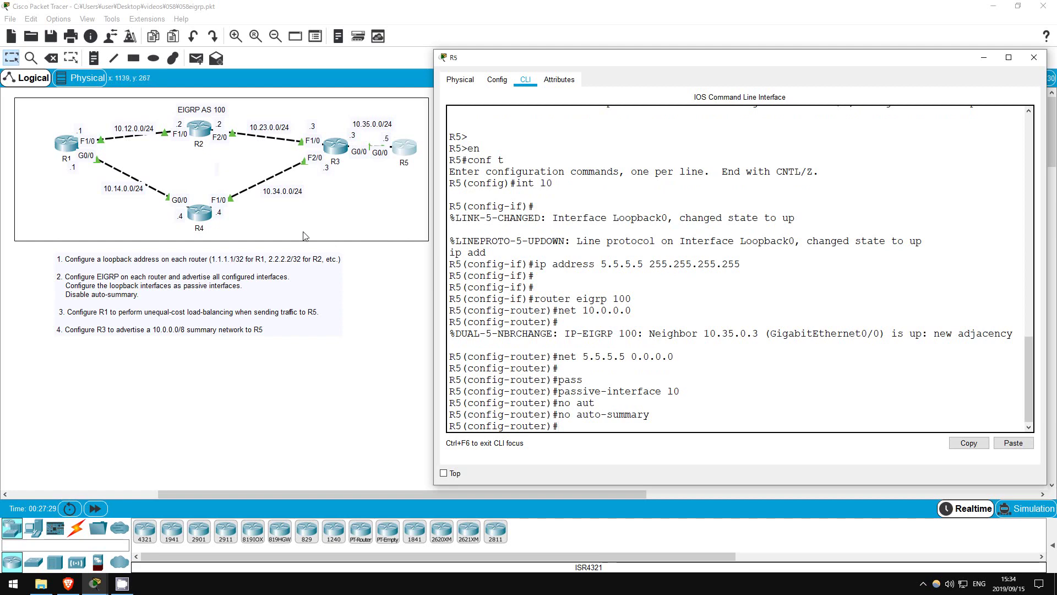
Display R1's routing table with 'do sh ip route' from its CLI
{"action": "left_click", "coordinate": [66, 143]}
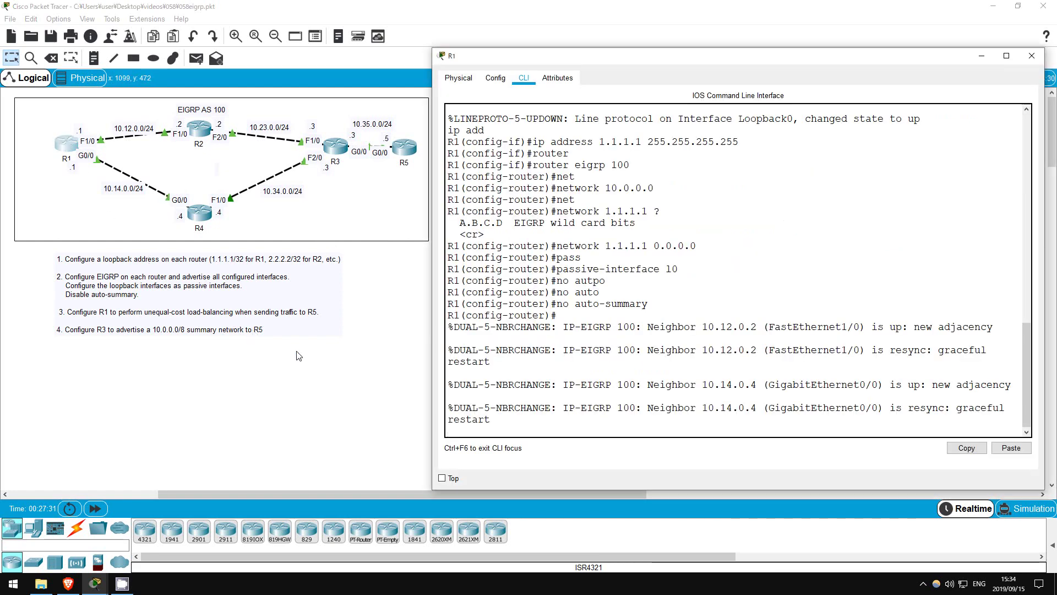
{"action": "key", "text": "Return"}
{"action": "key", "text": "Return"}
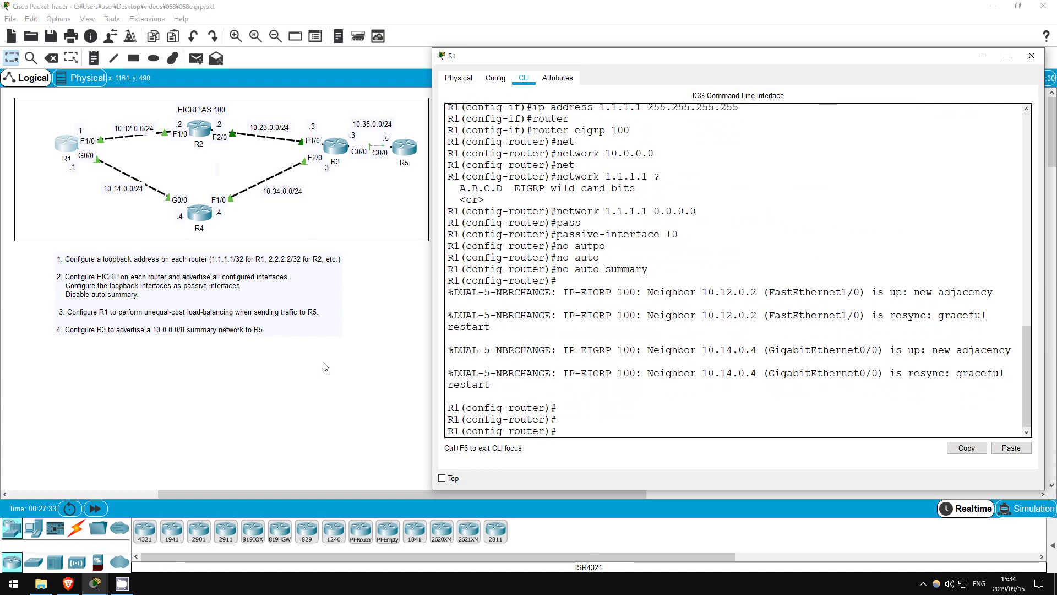
{"action": "type", "text": "do sh ip route"}
{"action": "key", "text": "Return"}
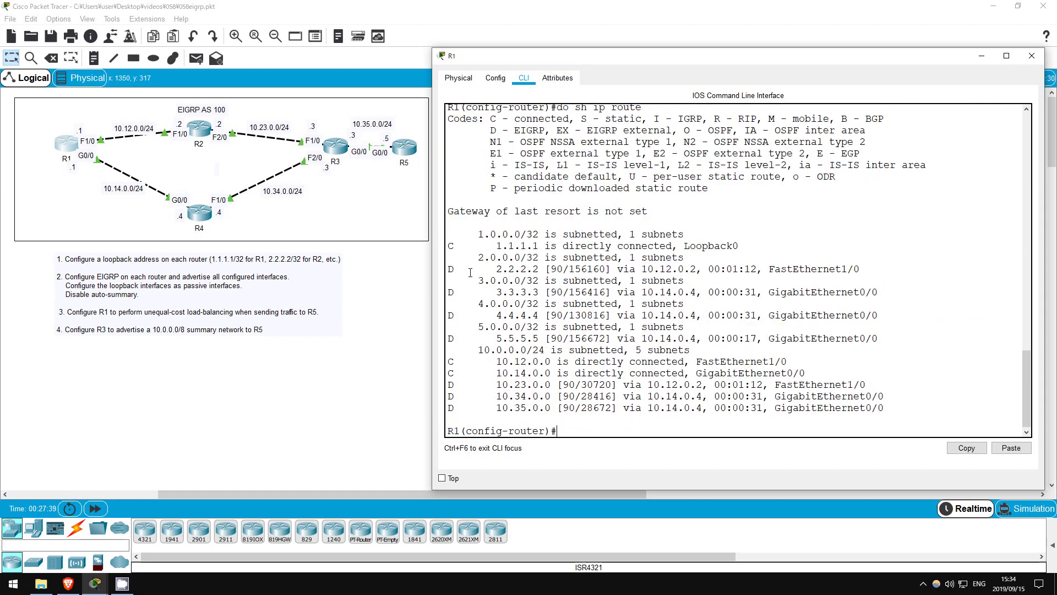
Highlight the D codes on the loopback routes, the D - EIGRP legend, and the distance 90
{"action": "double_click", "coordinate": [450, 268]}
{"action": "double_click", "coordinate": [450, 292]}
{"action": "double_click", "coordinate": [450, 315]}
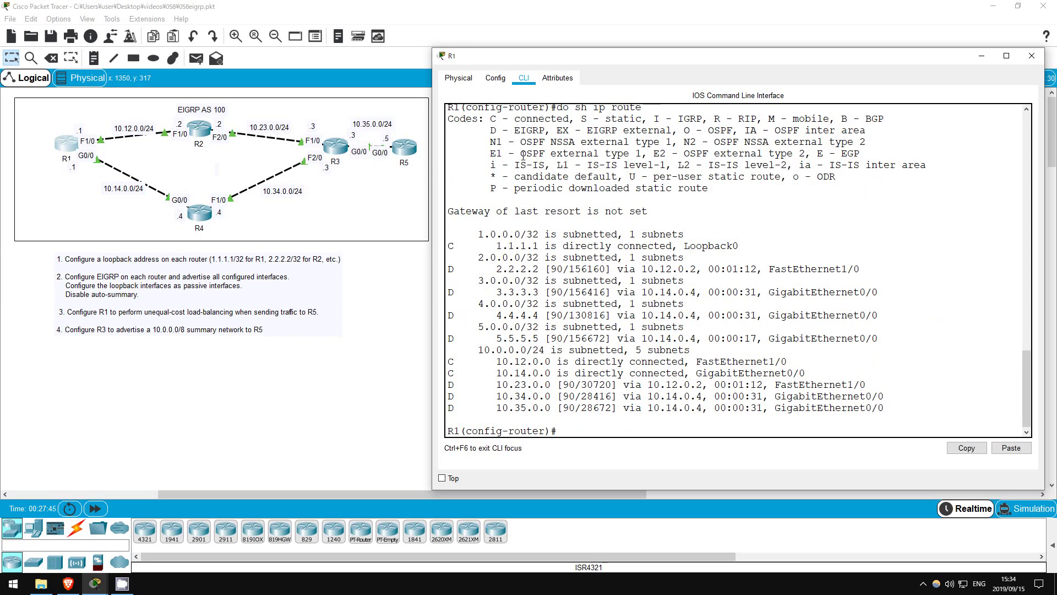
{"action": "left_click", "coordinate": [473, 199]}
{"action": "left_click_drag", "start_coordinate": [493, 132], "coordinate": [547, 131]}
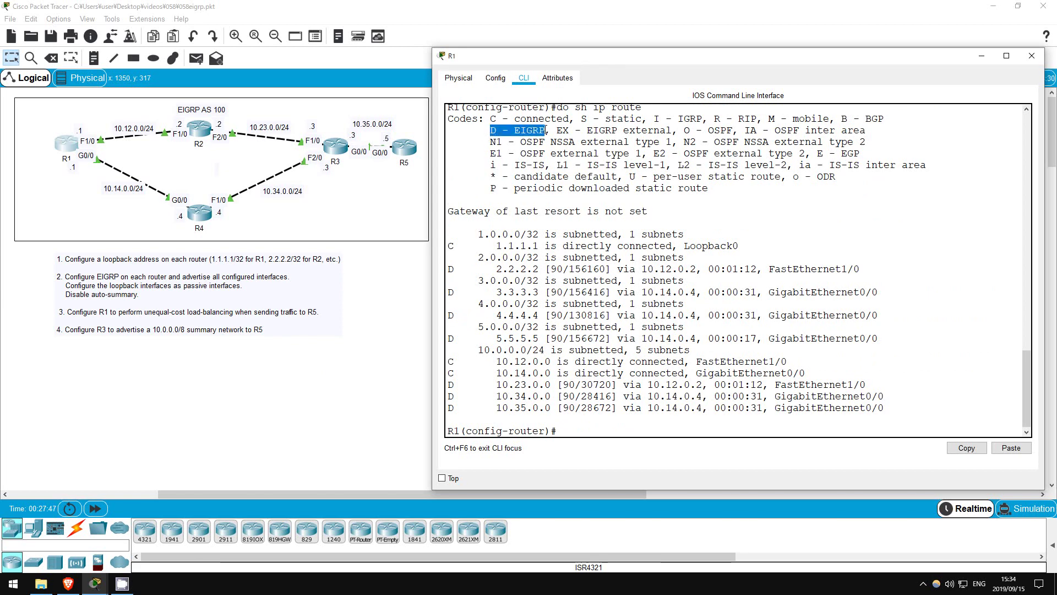
{"action": "left_click", "coordinate": [567, 247]}
{"action": "left_click_drag", "start_coordinate": [551, 268], "coordinate": [562, 291]}
{"action": "left_click", "coordinate": [550, 289]}
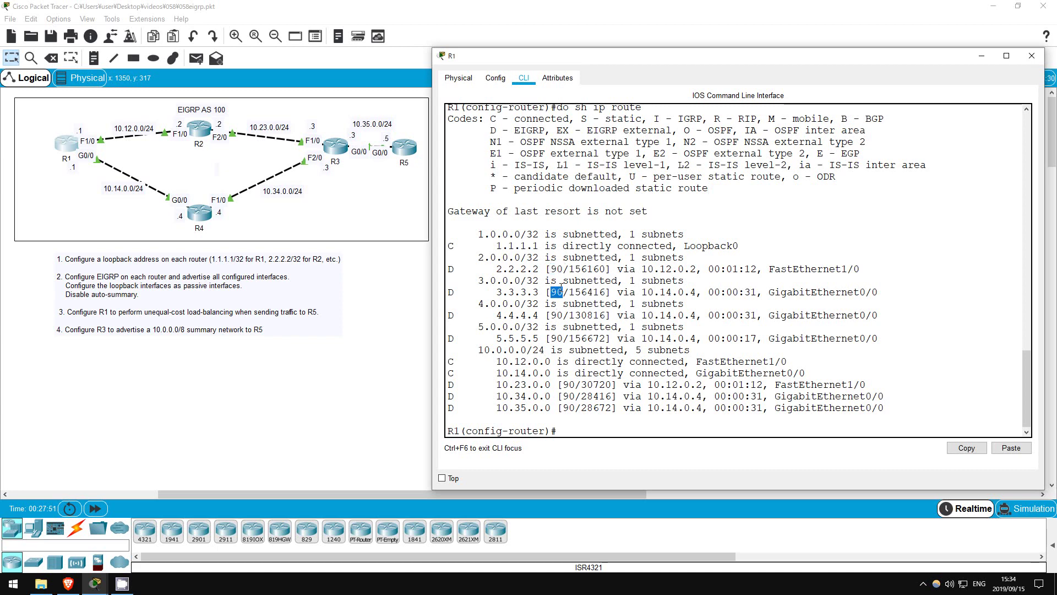
{"action": "left_click", "coordinate": [563, 292]}
Highlight the route metrics such as 130816 and the 5.5.5.5 entry, then type 'do sh ip eigrp topology'
{"action": "left_click_drag", "start_coordinate": [569, 268], "coordinate": [600, 338]}
{"action": "left_click", "coordinate": [610, 292]}
{"action": "left_click", "coordinate": [606, 315]}
{"action": "left_click", "coordinate": [600, 338]}
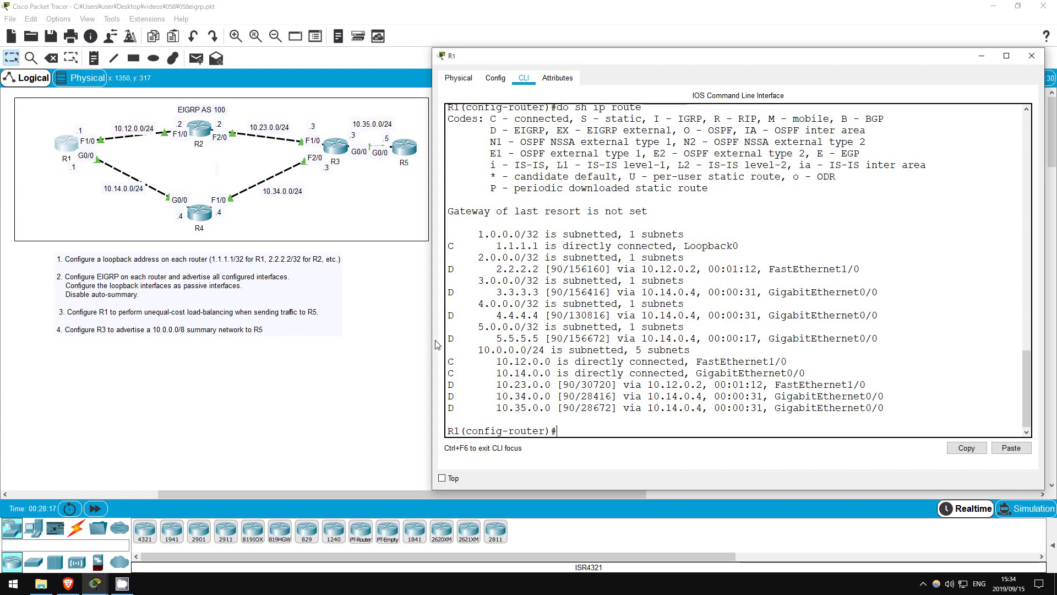
{"action": "left_click_drag", "start_coordinate": [448, 338], "coordinate": [598, 338]}
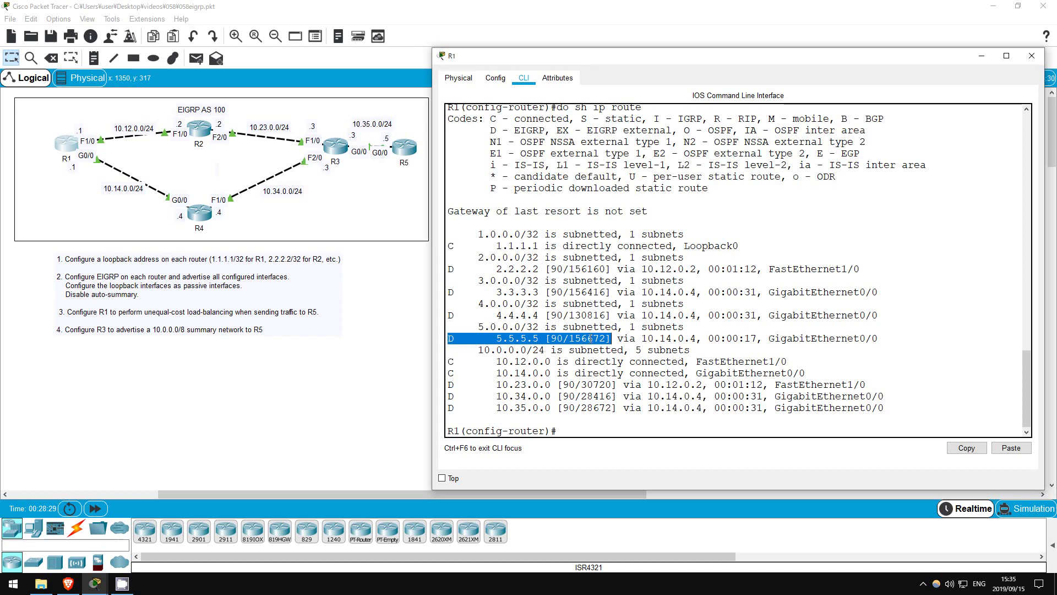
{"action": "left_click", "coordinate": [561, 396]}
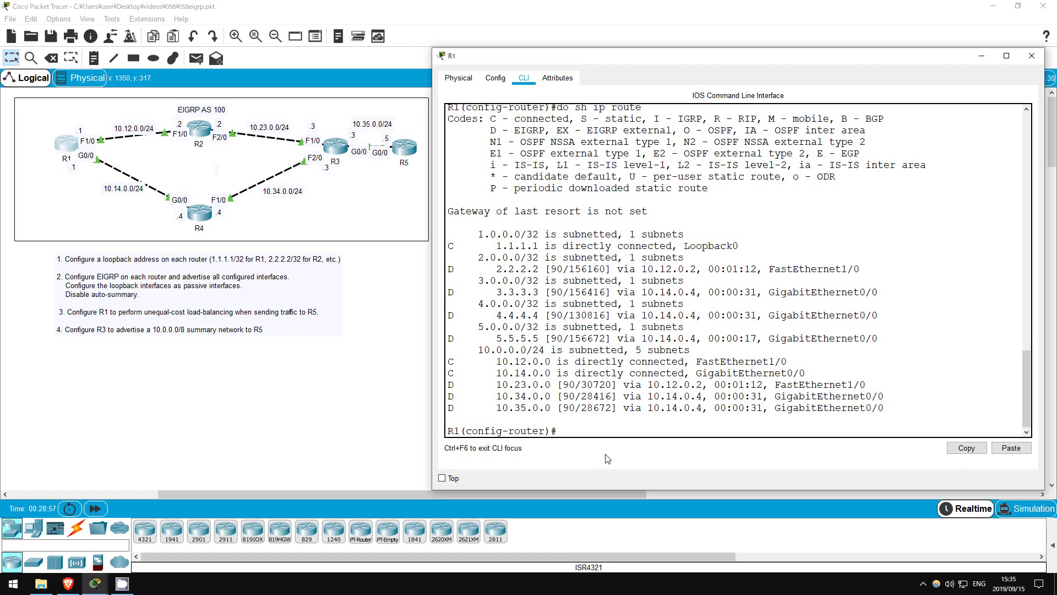
{"action": "type", "text": "do sh i"}
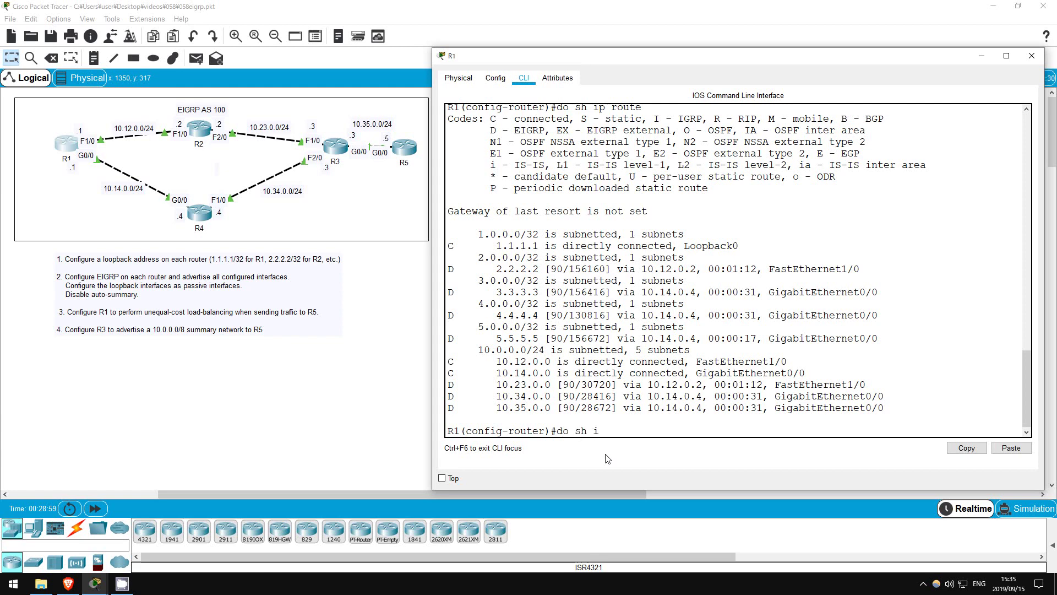
{"action": "type", "text": "p eigrp topology"}
Run the EIGRP topology command and highlight the successors count for 1.1.1.1
{"action": "key", "text": "Return"}
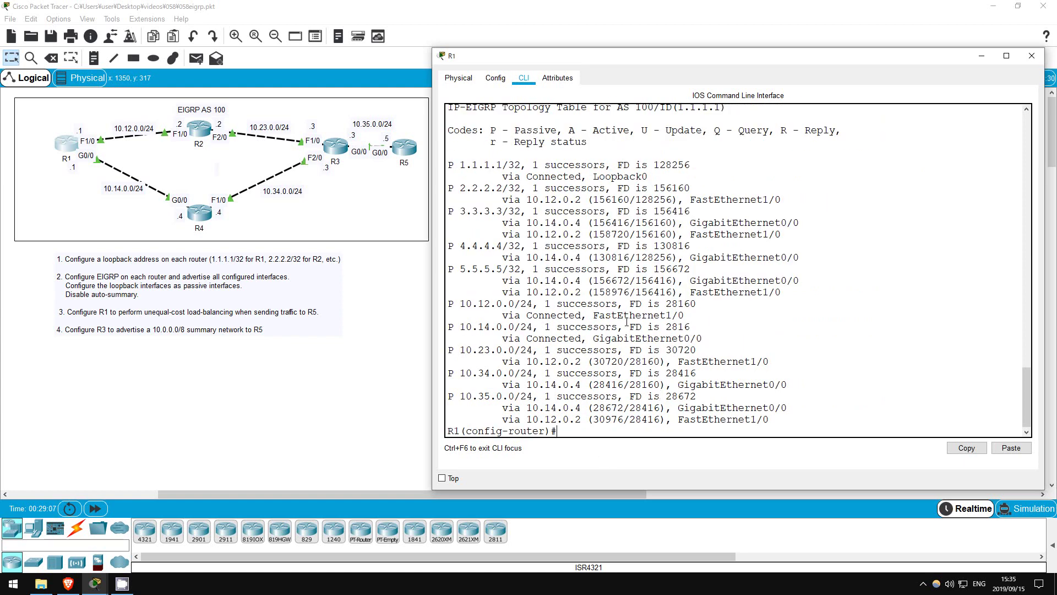
{"action": "left_click_drag", "start_coordinate": [544, 165], "coordinate": [605, 165]}
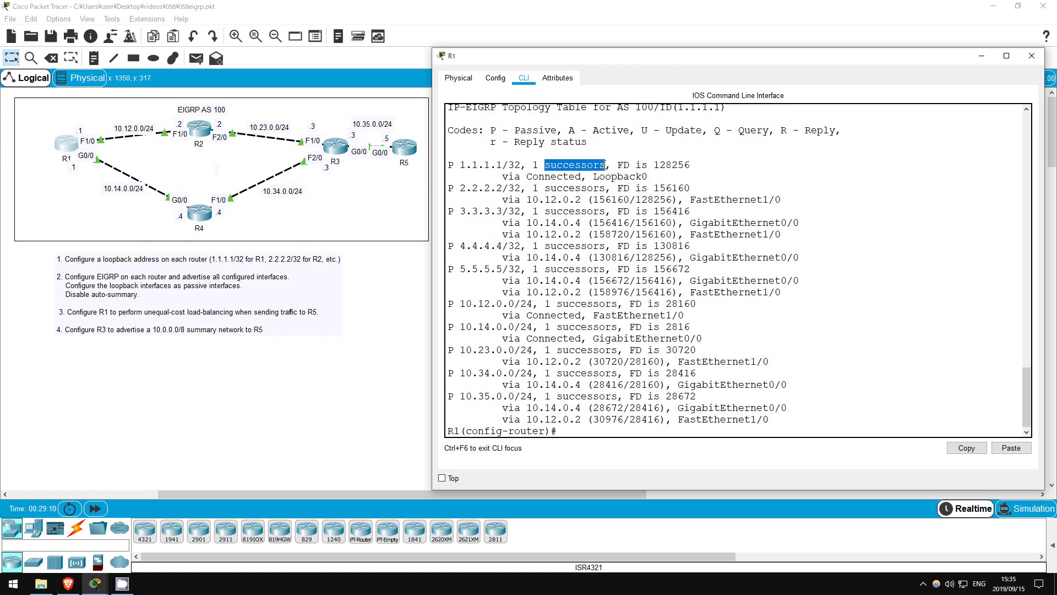
{"action": "left_click", "coordinate": [573, 199]}
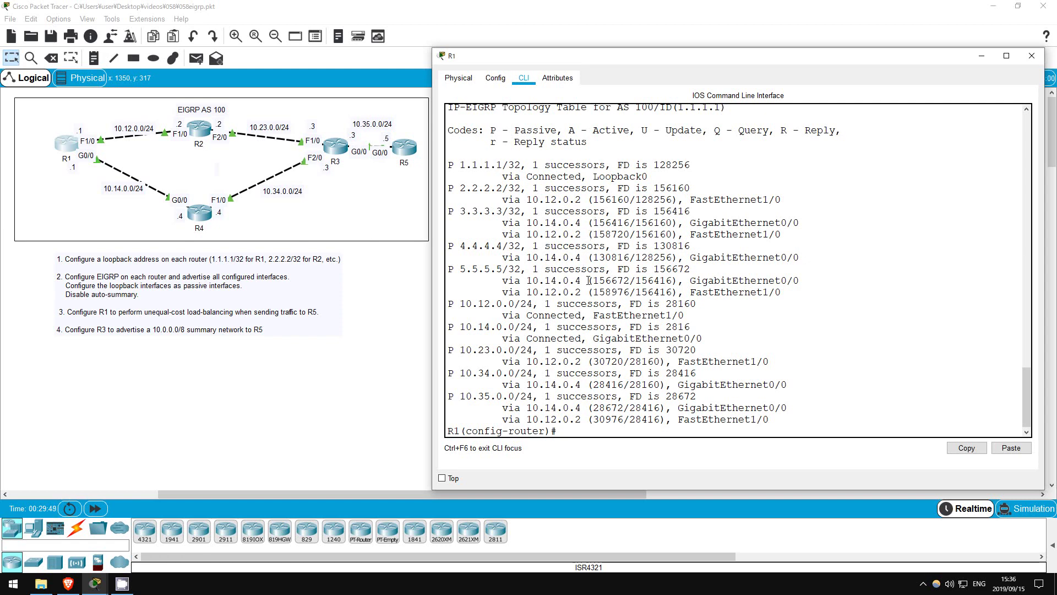
Compare the 5.5.5.5 distances: 156672 via 10.14.0.4 and 158976/156416 via 10.12.0.2
{"action": "left_click_drag", "start_coordinate": [589, 280], "coordinate": [672, 281]}
{"action": "left_click", "coordinate": [631, 280]}
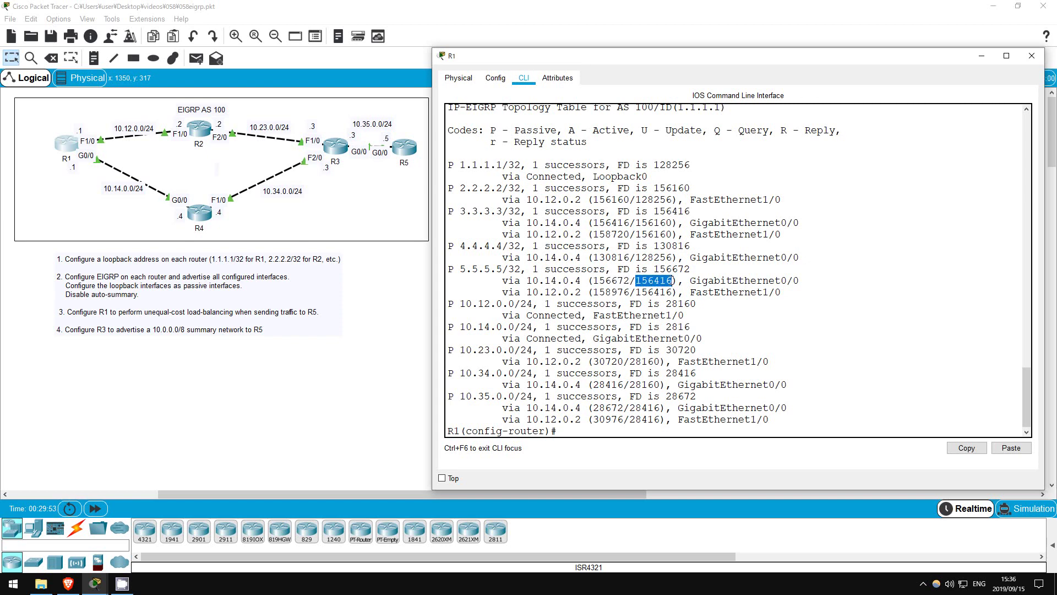
{"action": "left_click", "coordinate": [602, 283]}
{"action": "left_click_drag", "start_coordinate": [593, 292], "coordinate": [670, 292]}
{"action": "left_click", "coordinate": [631, 292]}
{"action": "left_click", "coordinate": [669, 292]}
{"action": "left_click_drag", "start_coordinate": [636, 291], "coordinate": [680, 292]}
{"action": "left_click", "coordinate": [612, 281]}
{"action": "left_click_drag", "start_coordinate": [594, 279], "coordinate": [629, 280]}
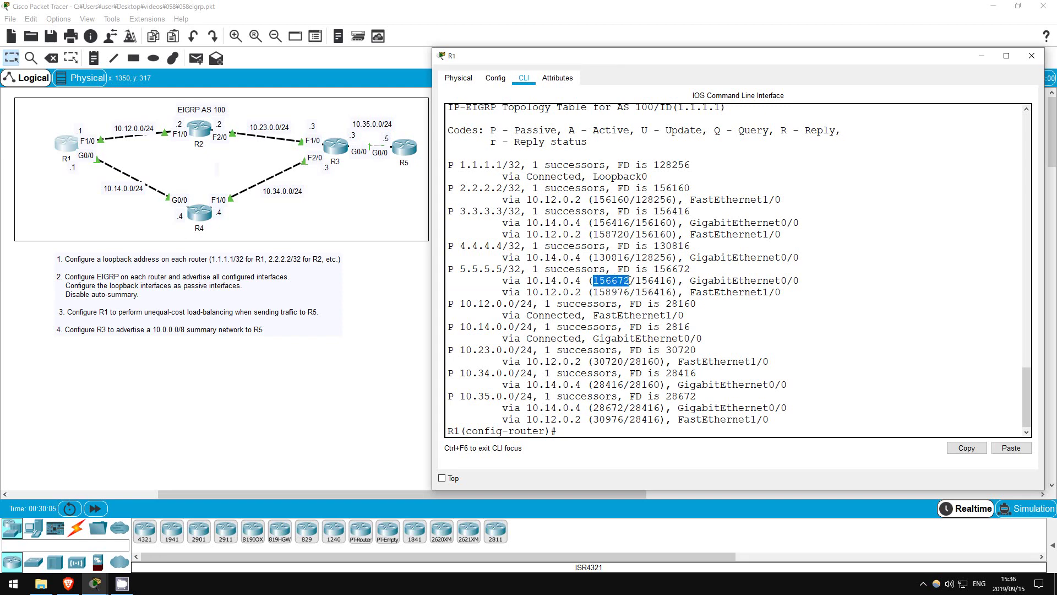
{"action": "left_click", "coordinate": [629, 280]}
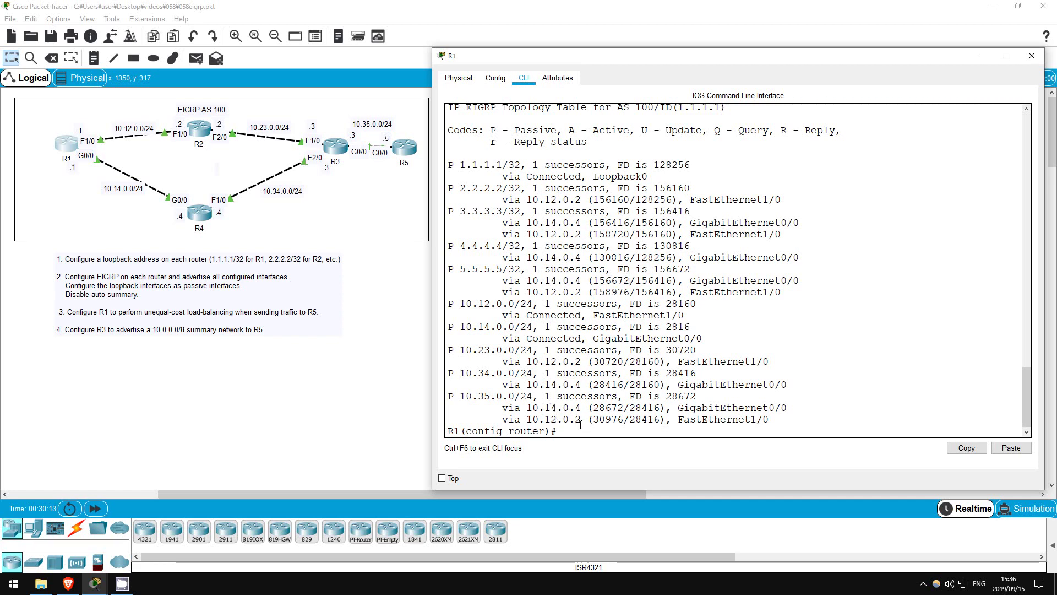
Run the all-links topology and highlight 5.5.5.5 paths via 10.14.0.4 (156672) and 10.12.0.2 (158976)
{"action": "type", "text": "all"}
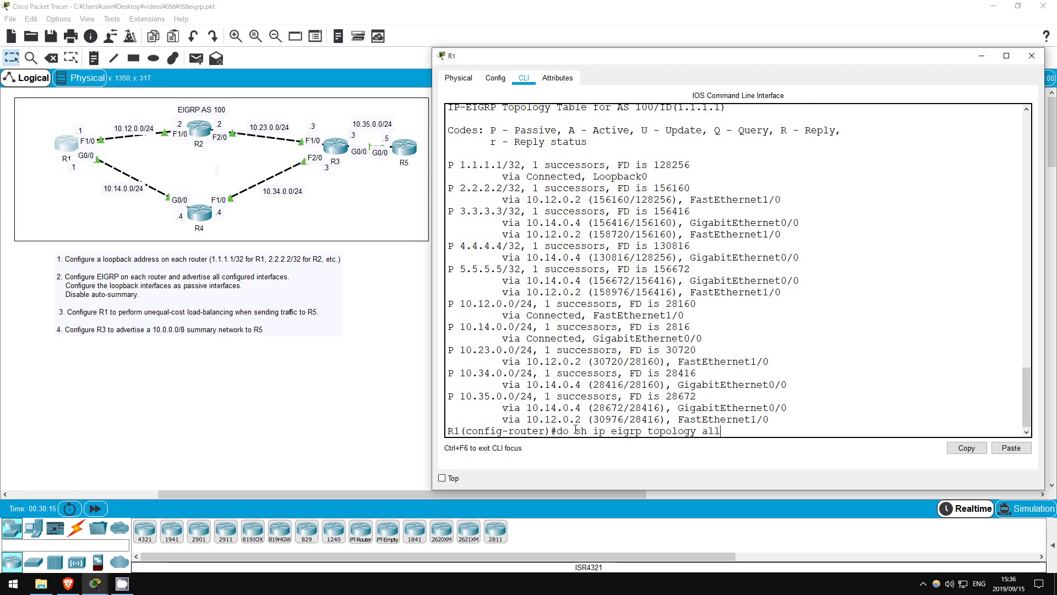
{"action": "type", "text": "-links"}
{"action": "key", "text": "Return"}
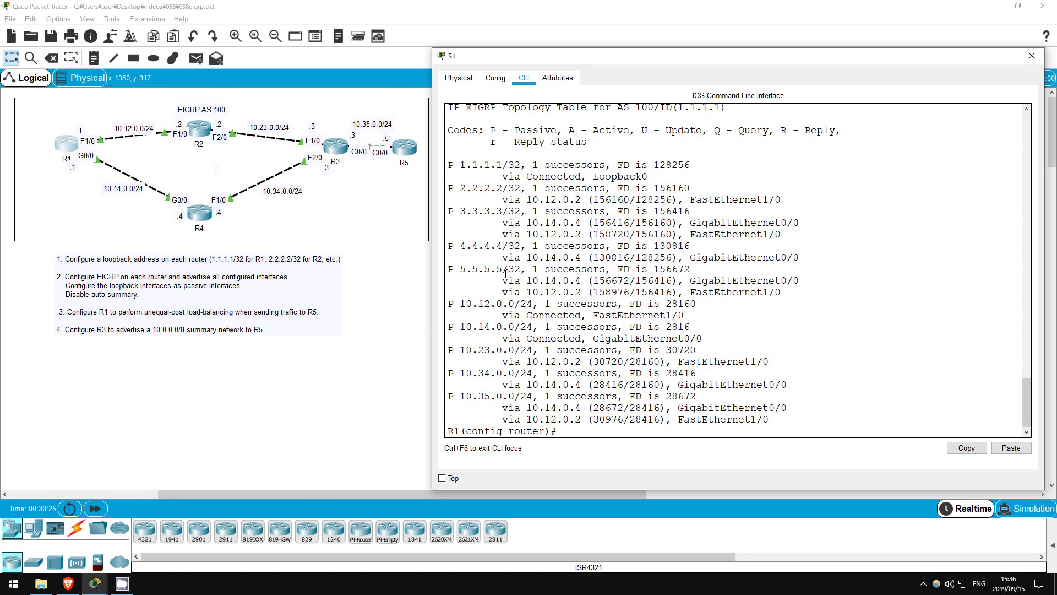
{"action": "left_click_drag", "start_coordinate": [504, 282], "coordinate": [807, 282]}
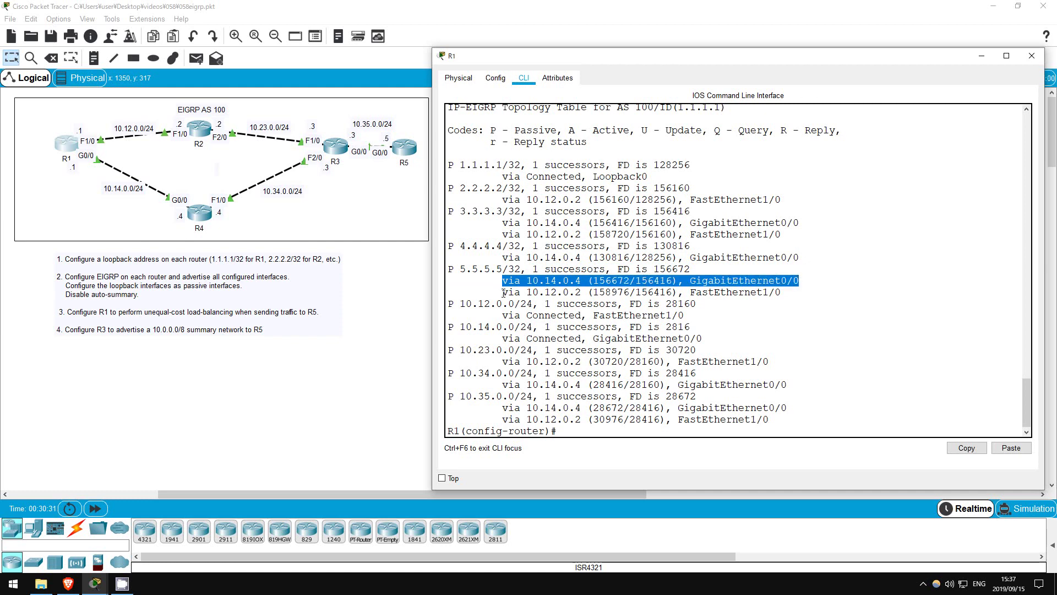
{"action": "left_click_drag", "start_coordinate": [594, 281], "coordinate": [630, 281]}
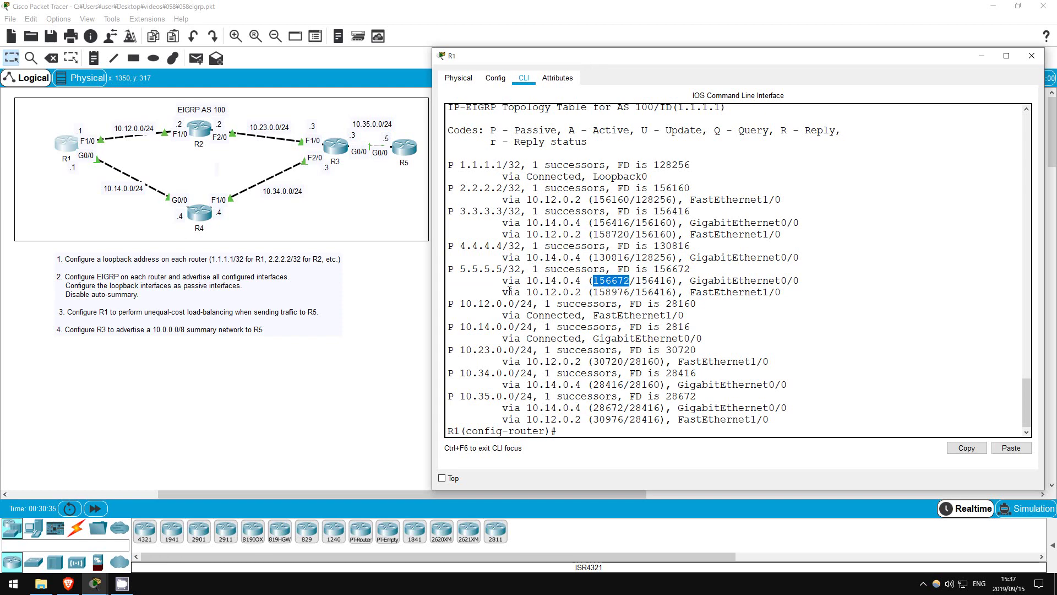
{"action": "left_click_drag", "start_coordinate": [503, 292], "coordinate": [787, 292]}
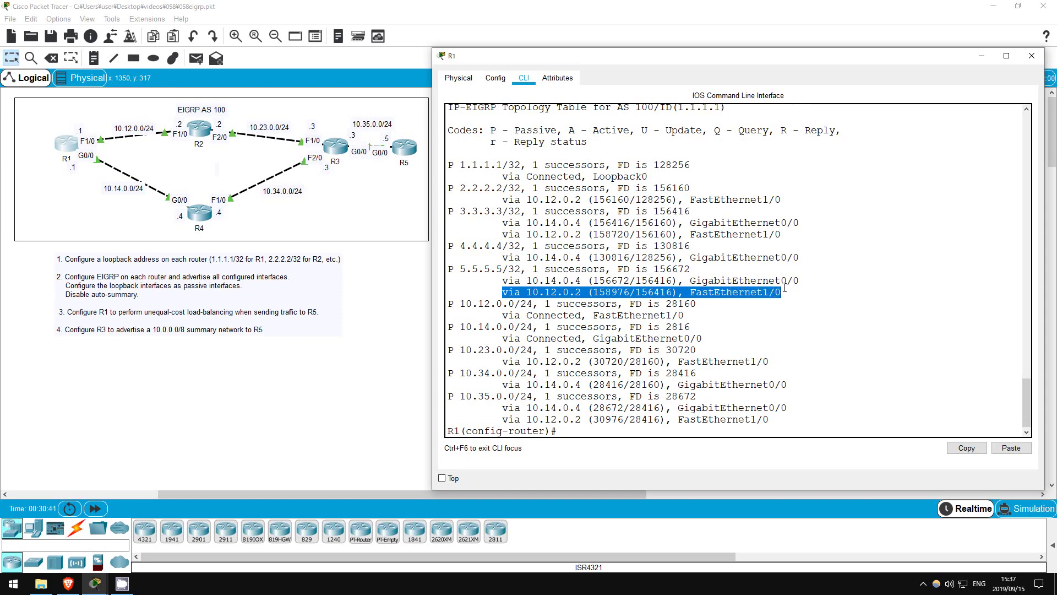
{"action": "left_click_drag", "start_coordinate": [593, 292], "coordinate": [629, 292]}
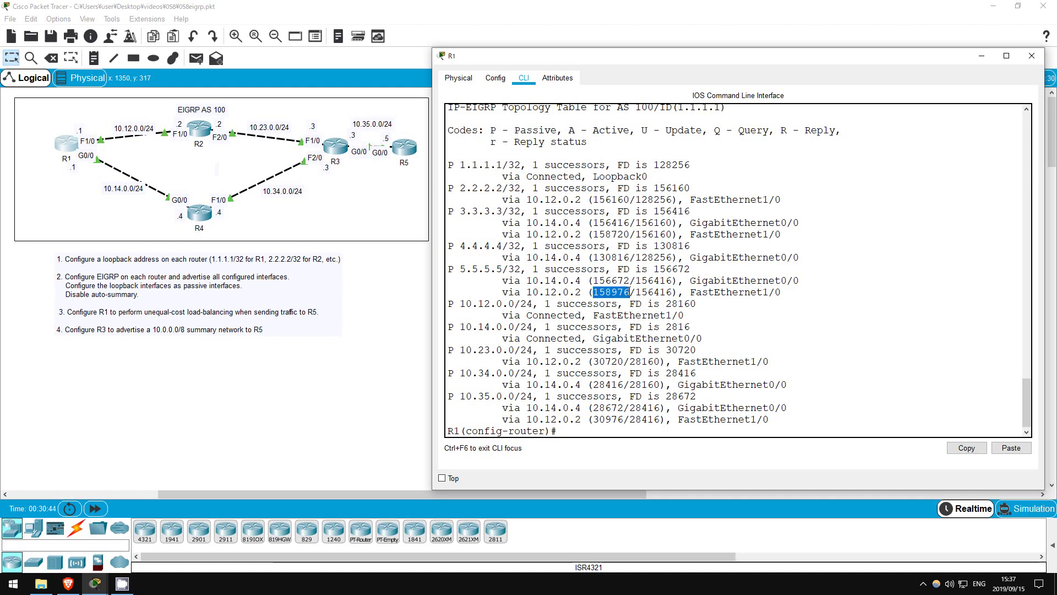
{"action": "left_click", "coordinate": [581, 292]}
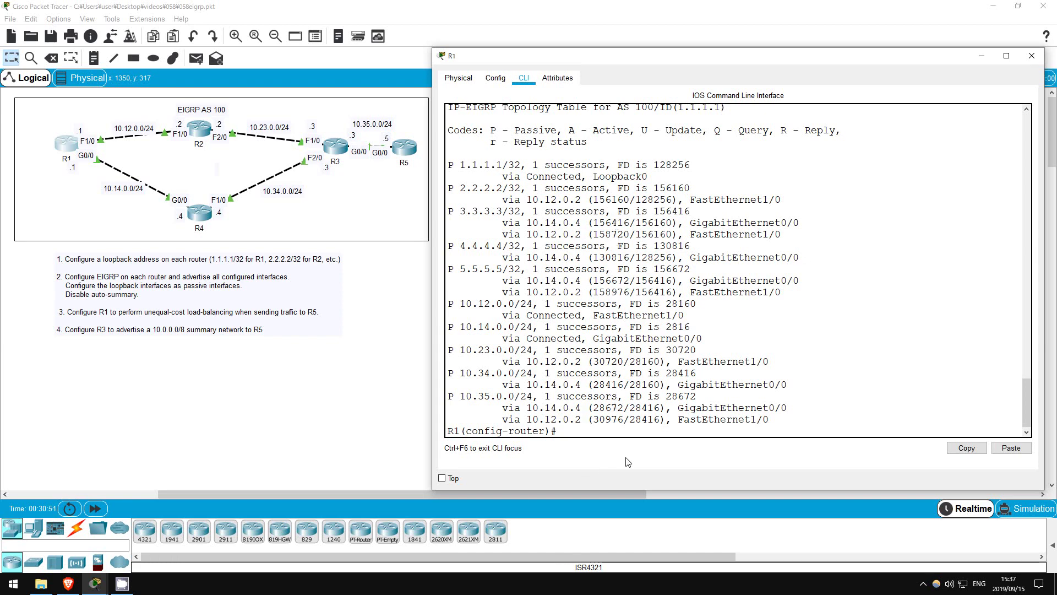
Apply 'variance 2' under R1's EIGRP 100 process
{"action": "type", "text": "var"}
{"action": "key", "text": "Tab"}
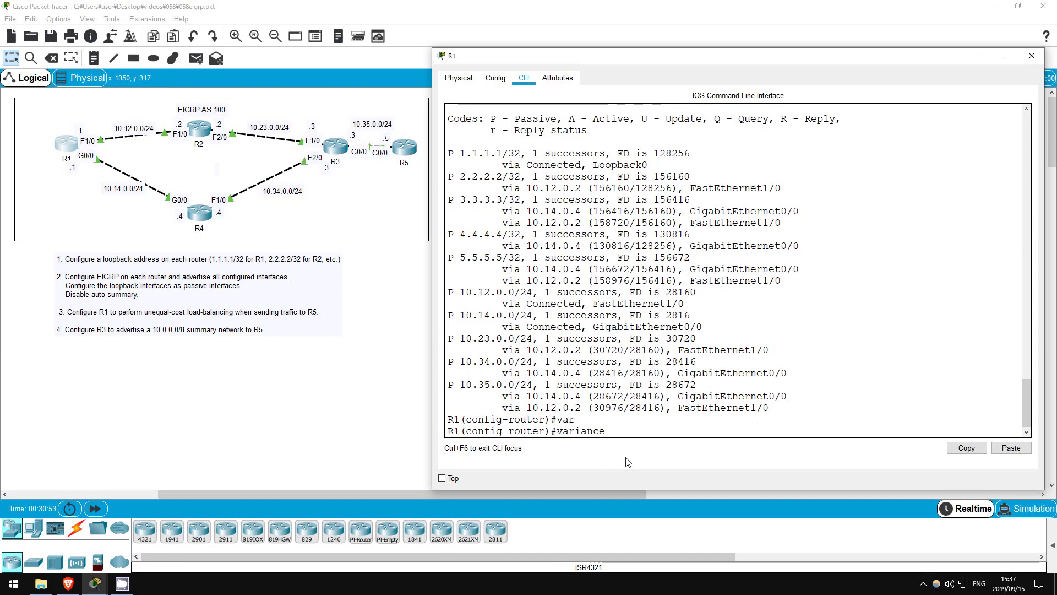
{"action": "type", "text": "?"}
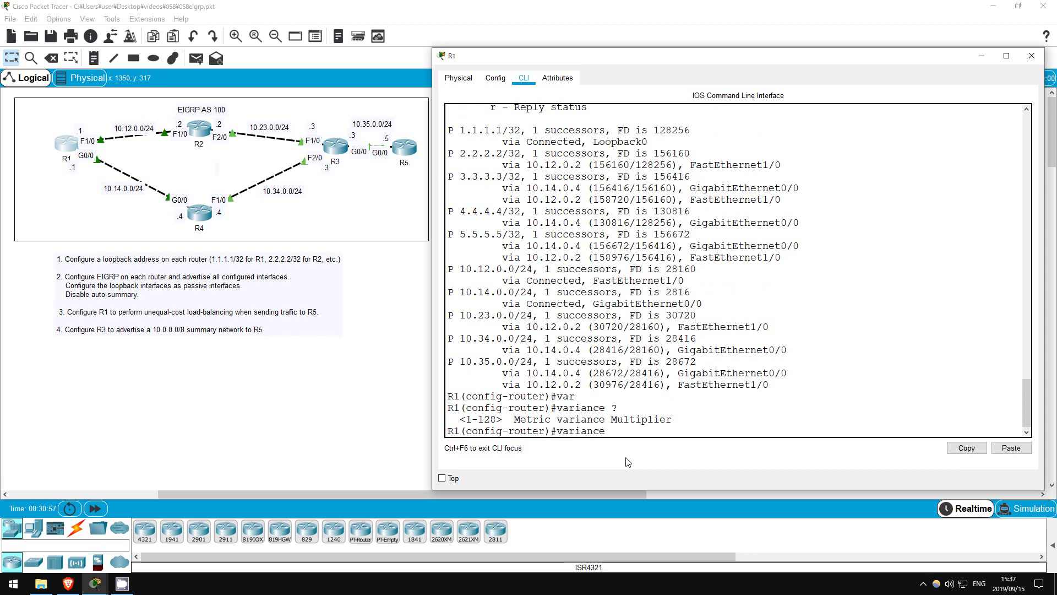
{"action": "type", "text": "2"}
{"action": "key", "text": "Return"}
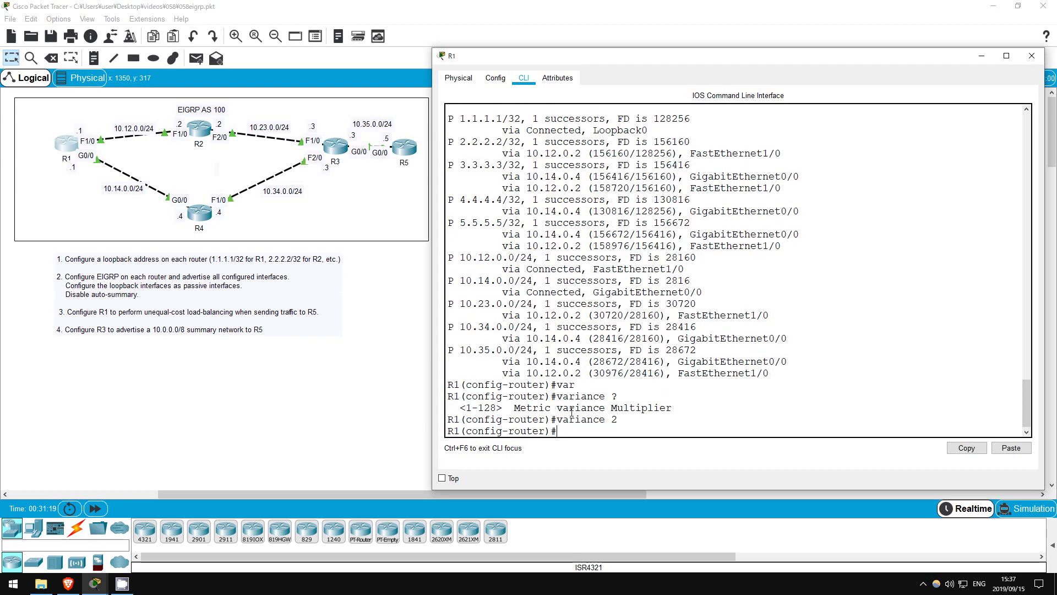
Show R1's routing table with 'do sh ip ro' and highlight dual paths to 5.5.5.5, 10.35.0.0, 3.3.3.3
{"action": "key", "text": "Return"}
{"action": "type", "text": "do"}
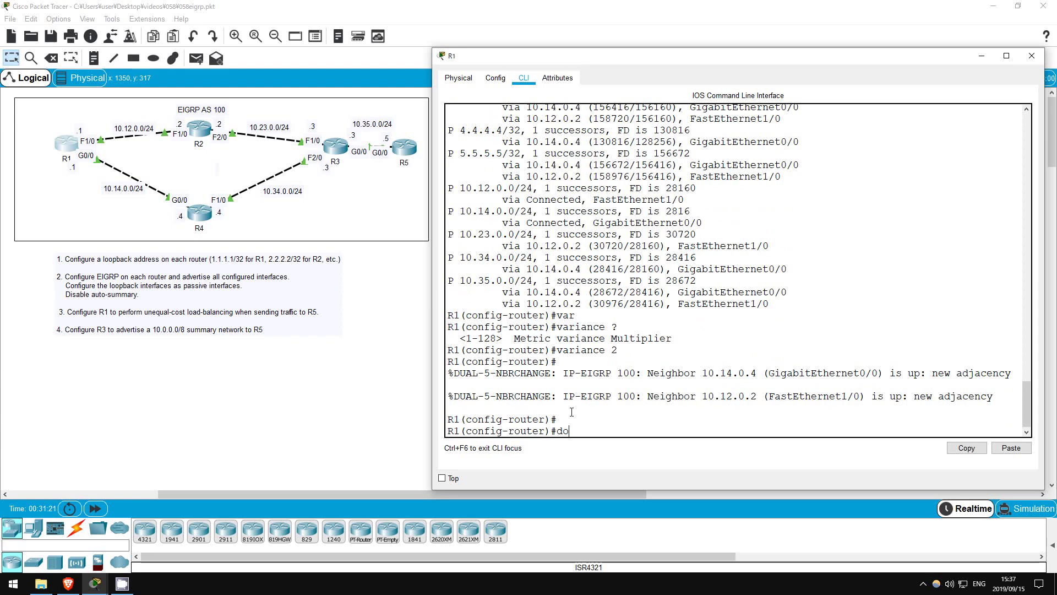
{"action": "type", "text": " sh ip ro"}
{"action": "key", "text": "Return"}
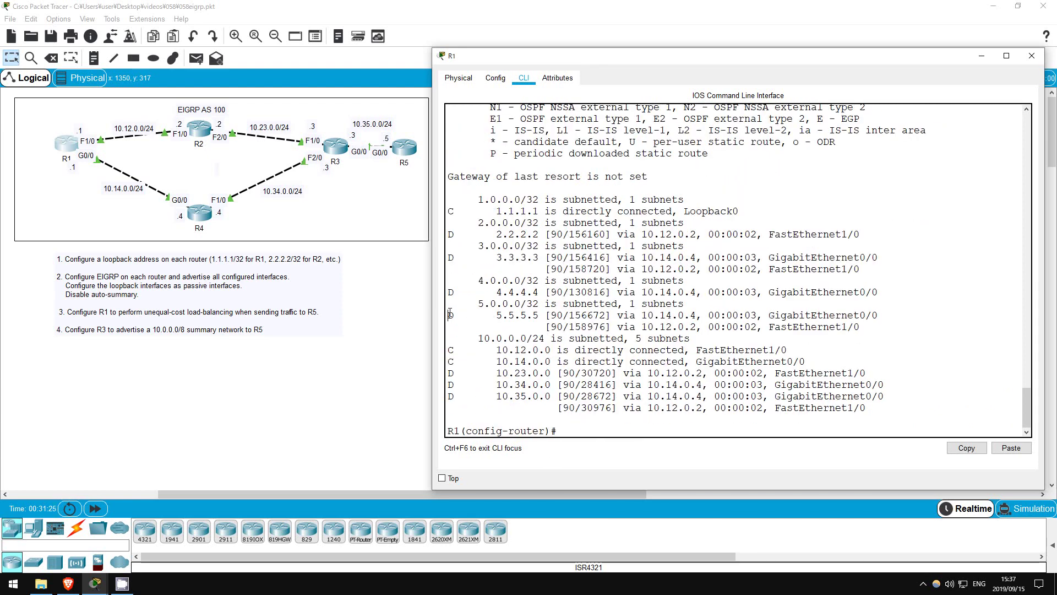
{"action": "left_click_drag", "start_coordinate": [450, 314], "coordinate": [861, 329]}
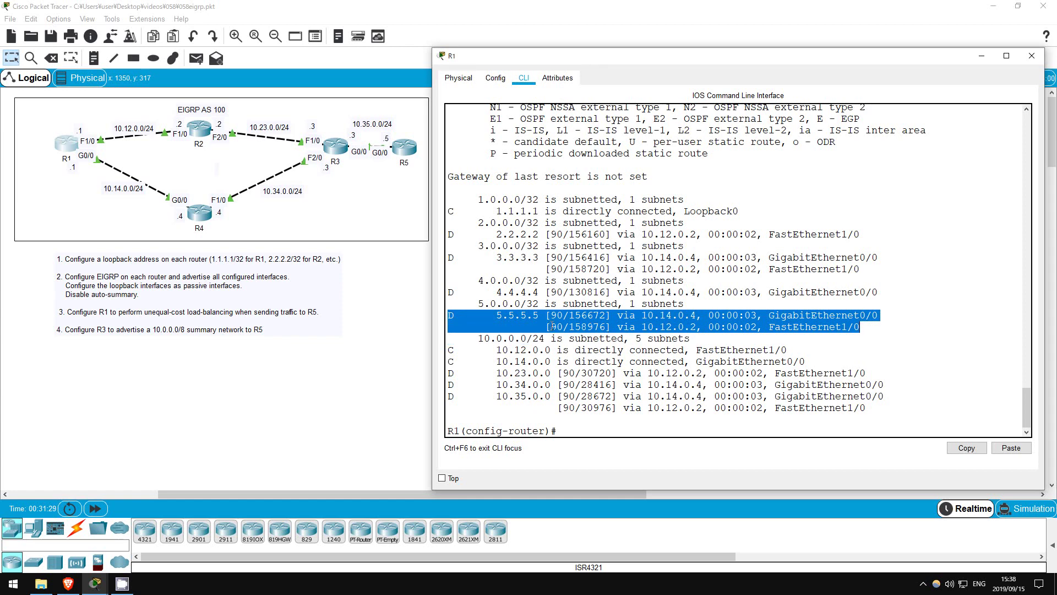
{"action": "left_click", "coordinate": [530, 340]}
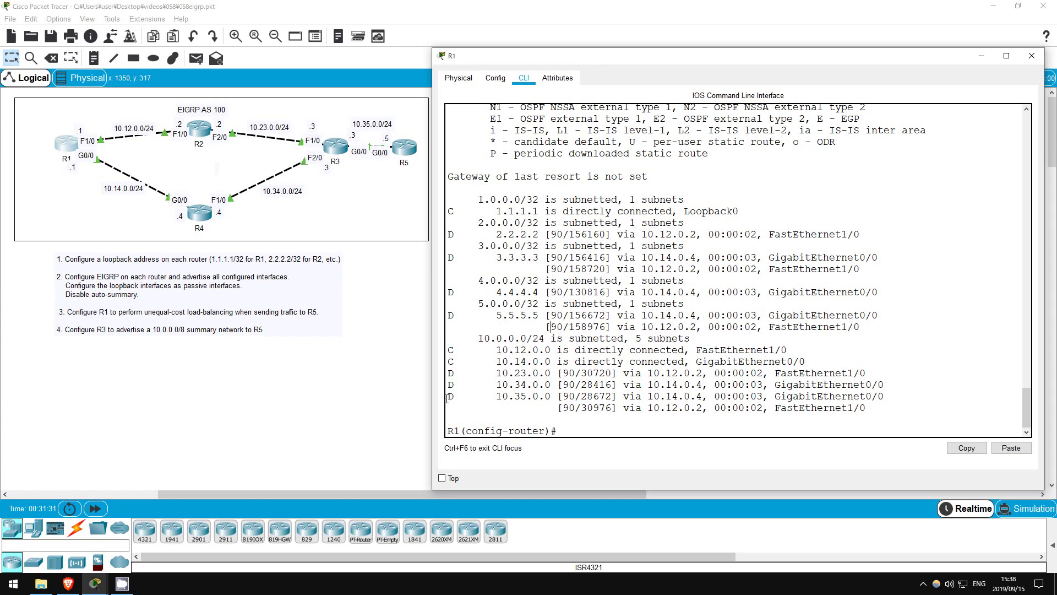
{"action": "left_click_drag", "start_coordinate": [447, 396], "coordinate": [886, 405]}
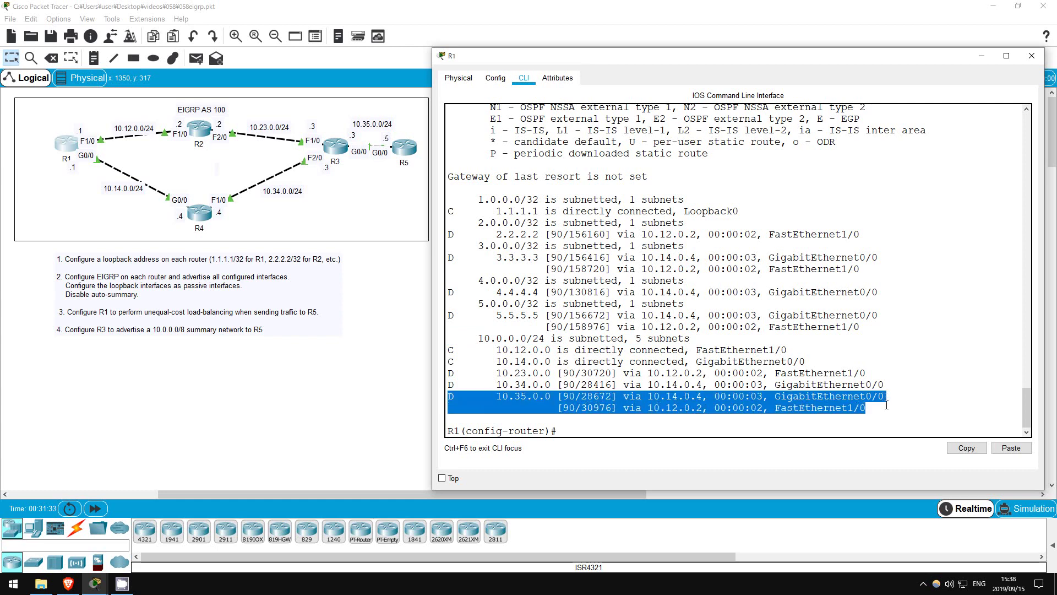
{"action": "left_click", "coordinate": [778, 407]}
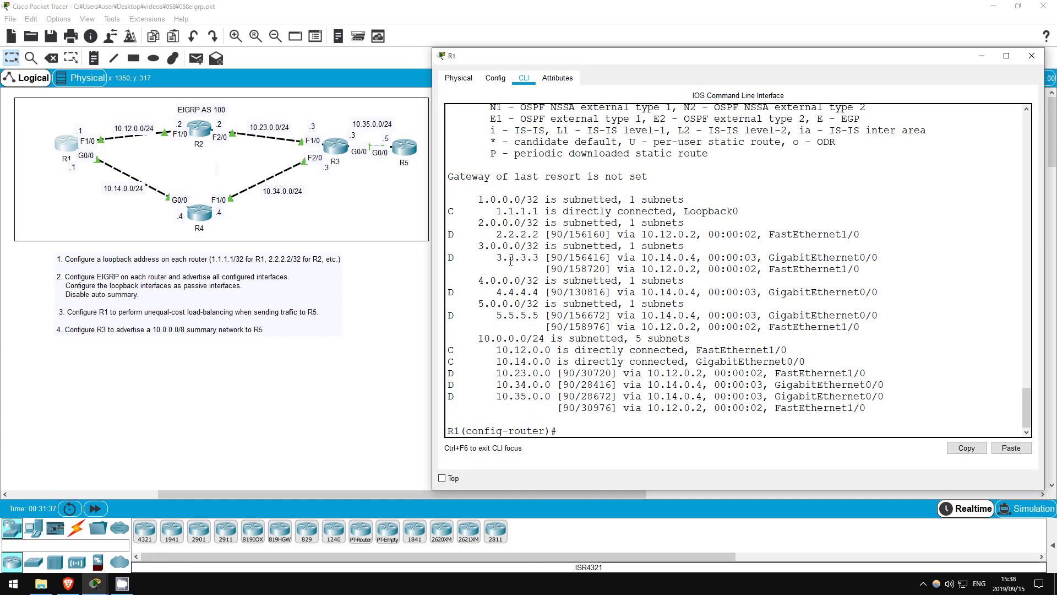
{"action": "left_click_drag", "start_coordinate": [449, 258], "coordinate": [864, 269]}
{"action": "left_click", "coordinate": [542, 317]}
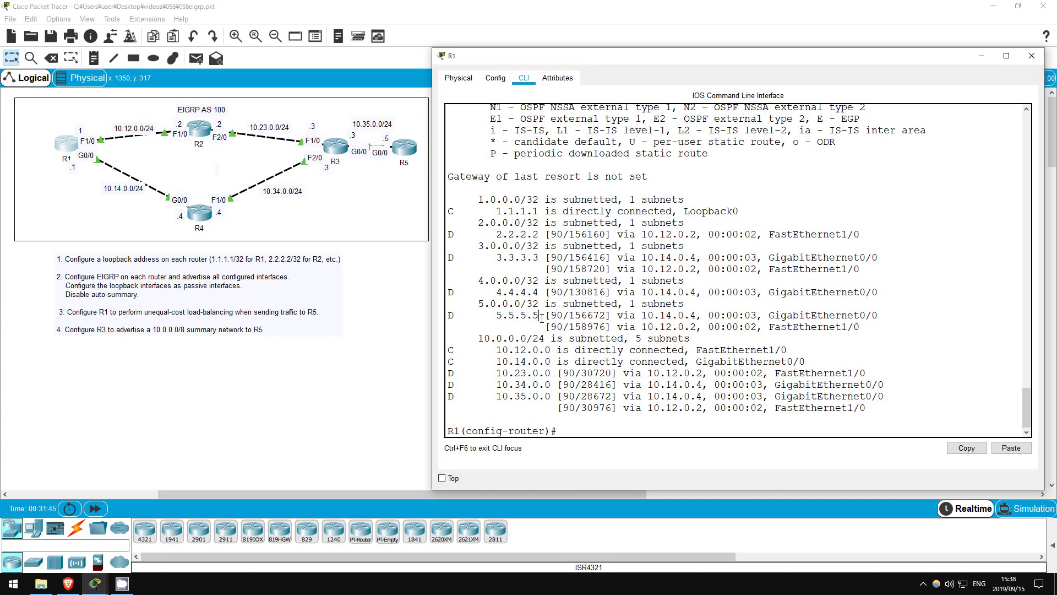
List the variance options with 'variance ?' and highlight the 128 upper limit
{"action": "type", "text": "var"}
{"action": "key", "text": "Tab"}
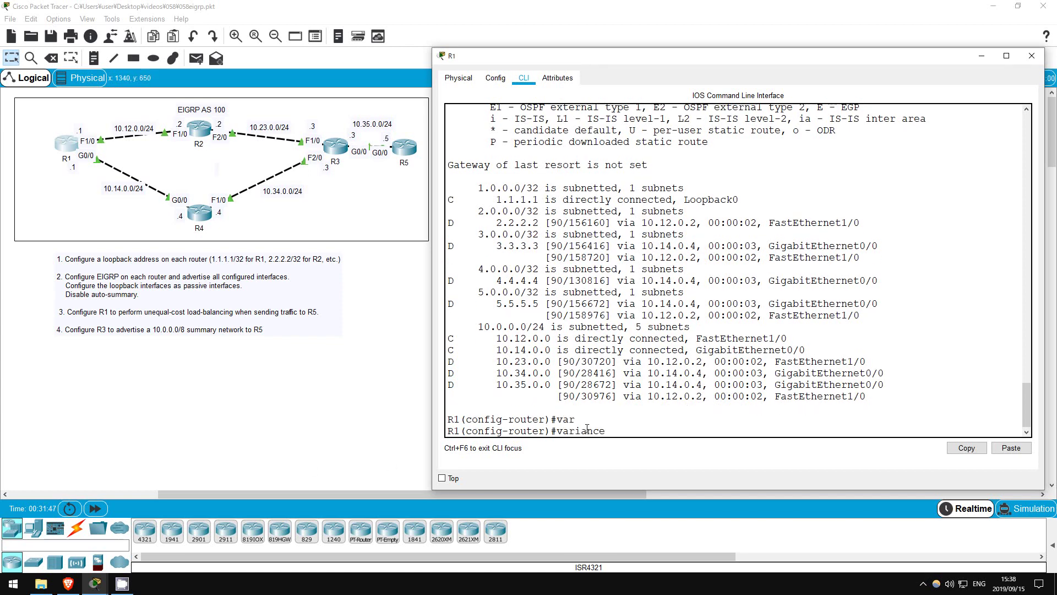
{"action": "type", "text": "?"}
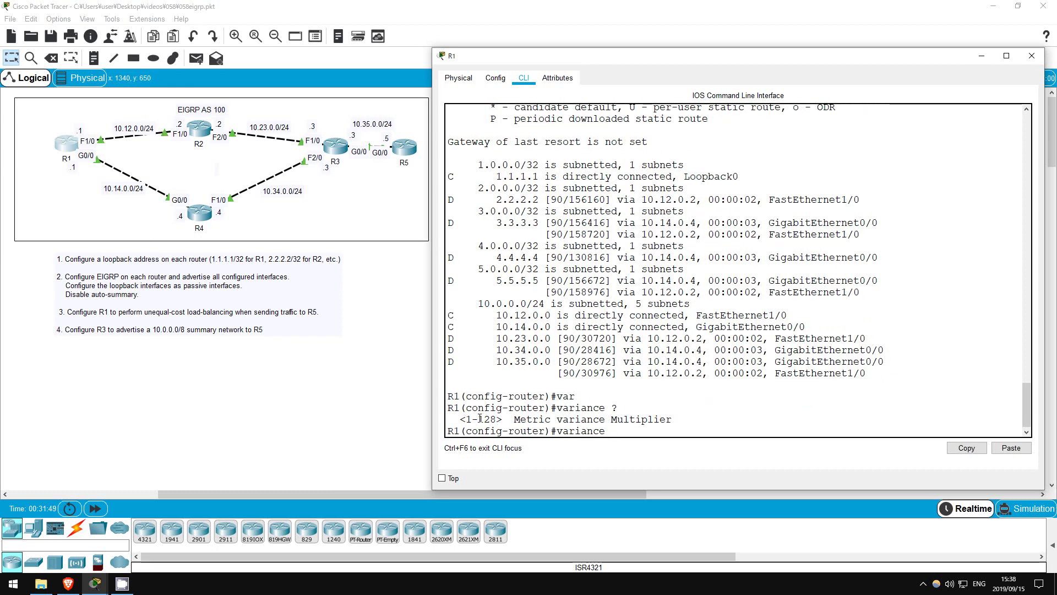
{"action": "left_click_drag", "start_coordinate": [478, 419], "coordinate": [497, 419]}
{"action": "left_click", "coordinate": [654, 427]}
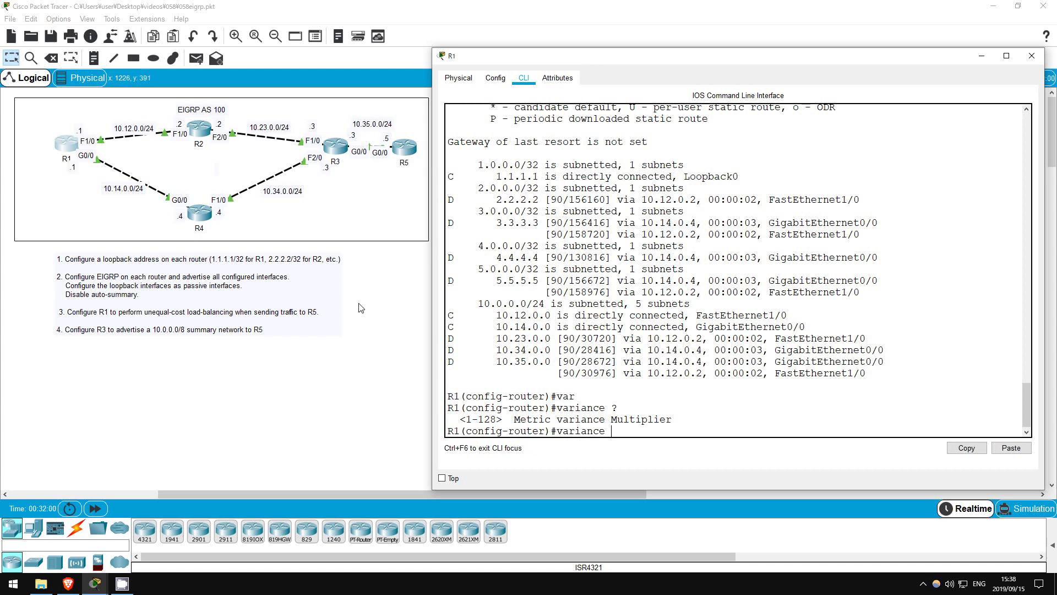
Close R1's console and bring up R3's CLI at a fresh prompt
{"action": "left_click", "coordinate": [378, 301]}
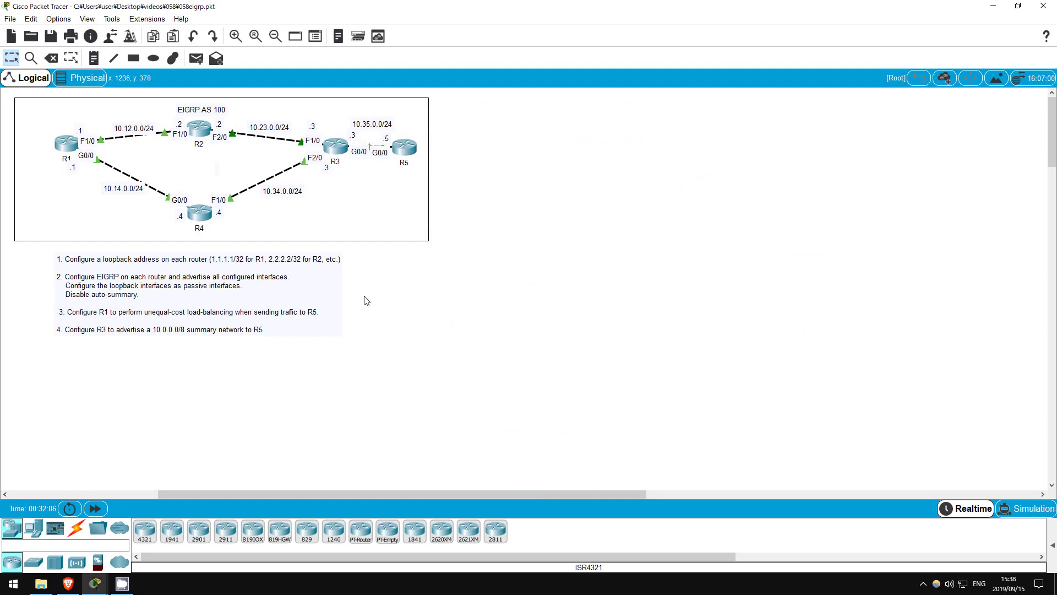
{"action": "left_click", "coordinate": [335, 148]}
{"action": "key", "text": "Return"}
{"action": "key", "text": "Return"}
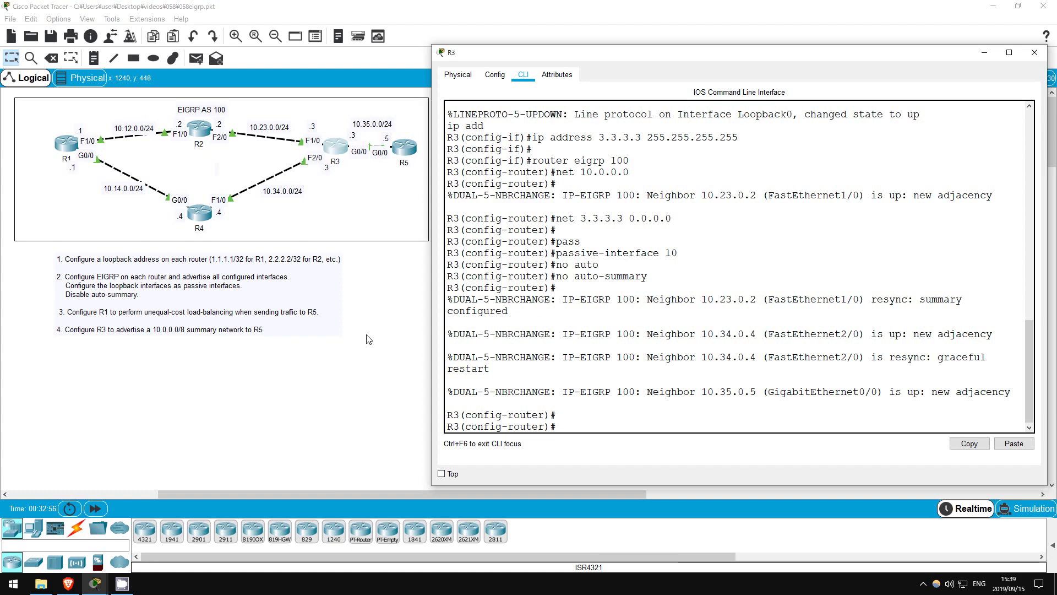
On R3's G0/0, configure 'ip summary-address eigrp 100 10.0.0.0 255.0.0.0'
{"action": "type", "text": "int g0/0"}
{"action": "key", "text": "Return"}
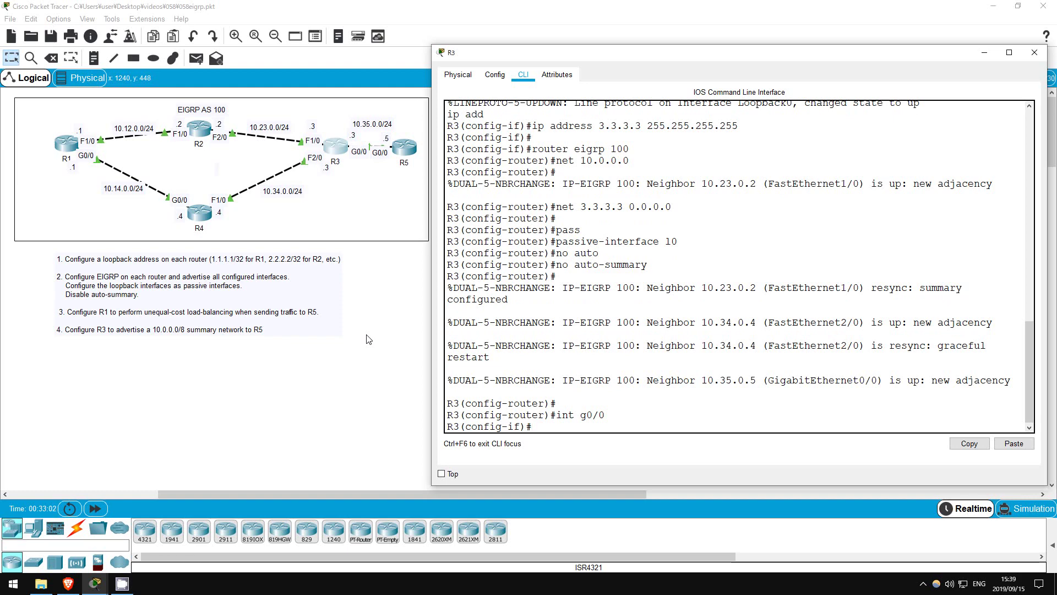
{"action": "type", "text": "ip summ"}
{"action": "key", "text": "Tab"}
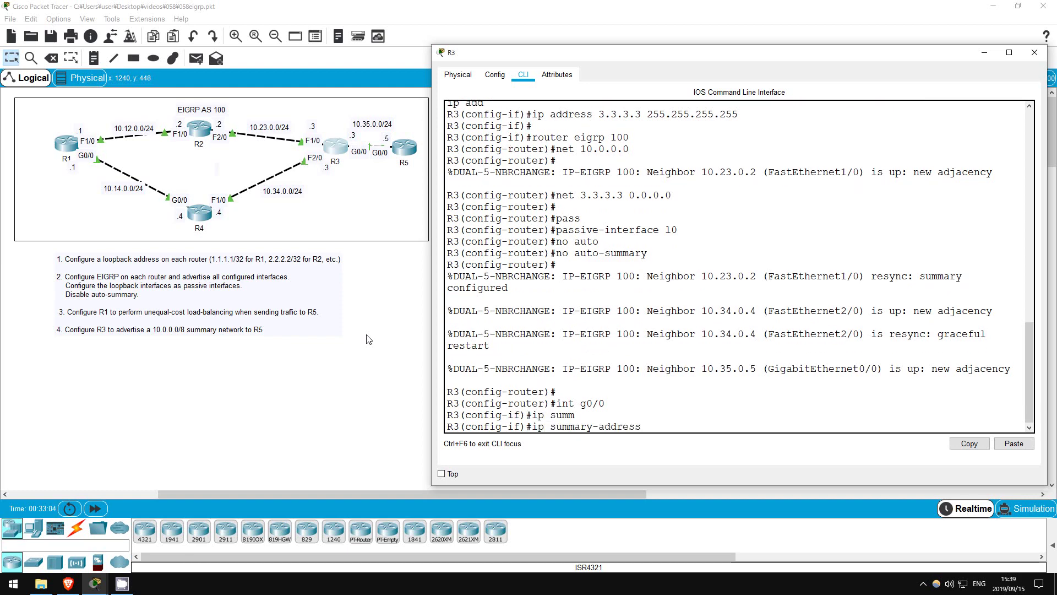
{"action": "type", "text": "eigrp?"}
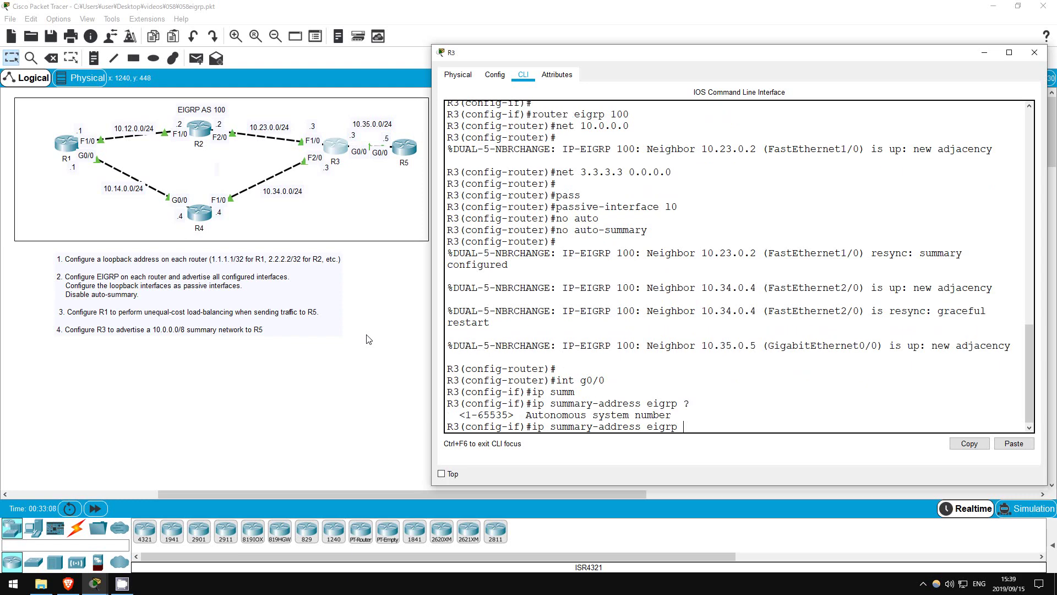
{"action": "type", "text": "100 "}
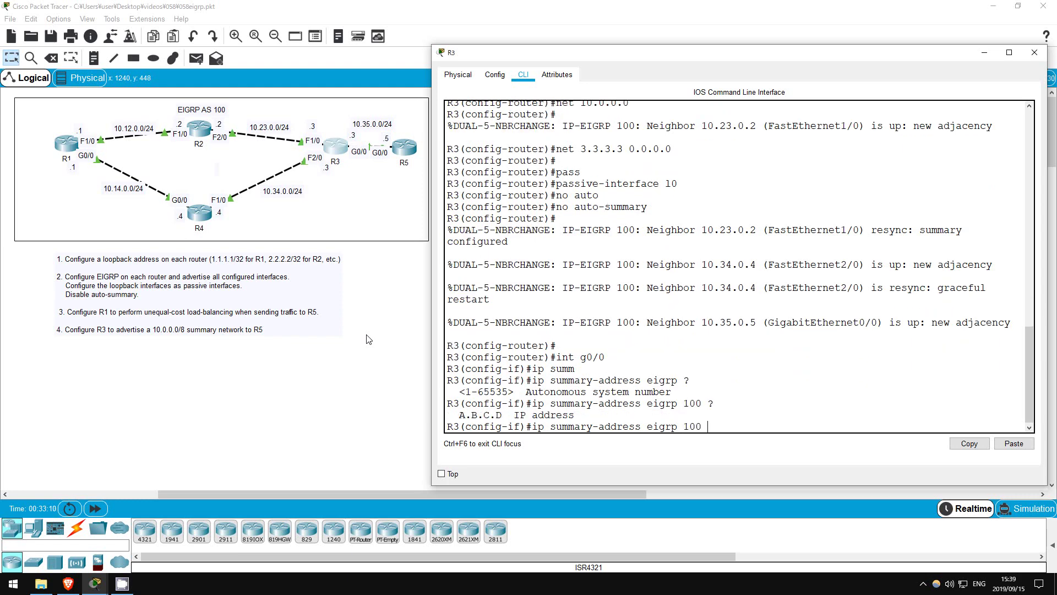
{"action": "type", "text": "?10."}
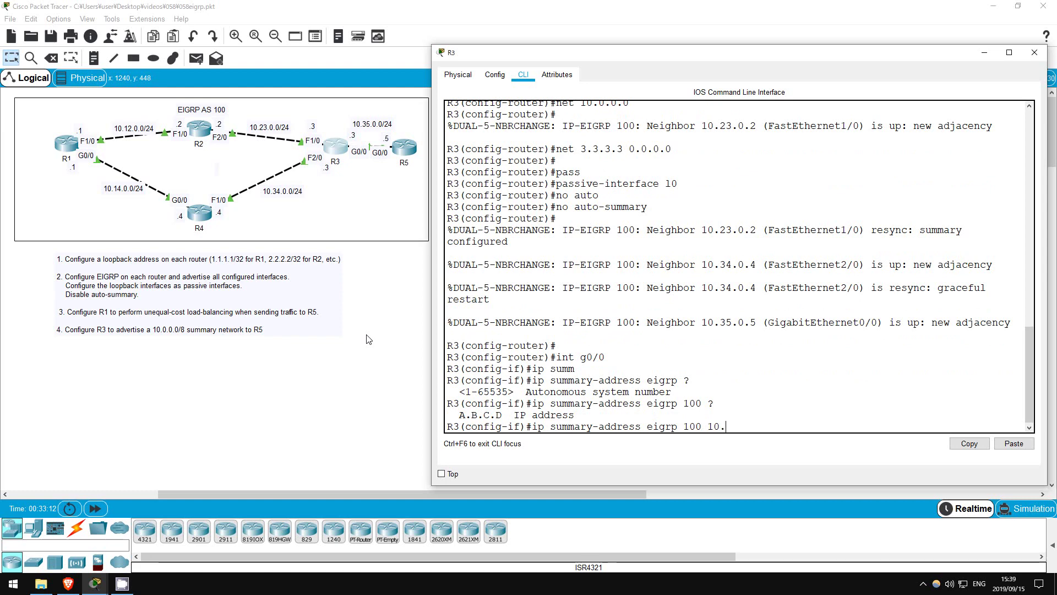
{"action": "type", "text": "0.0.0 ?"}
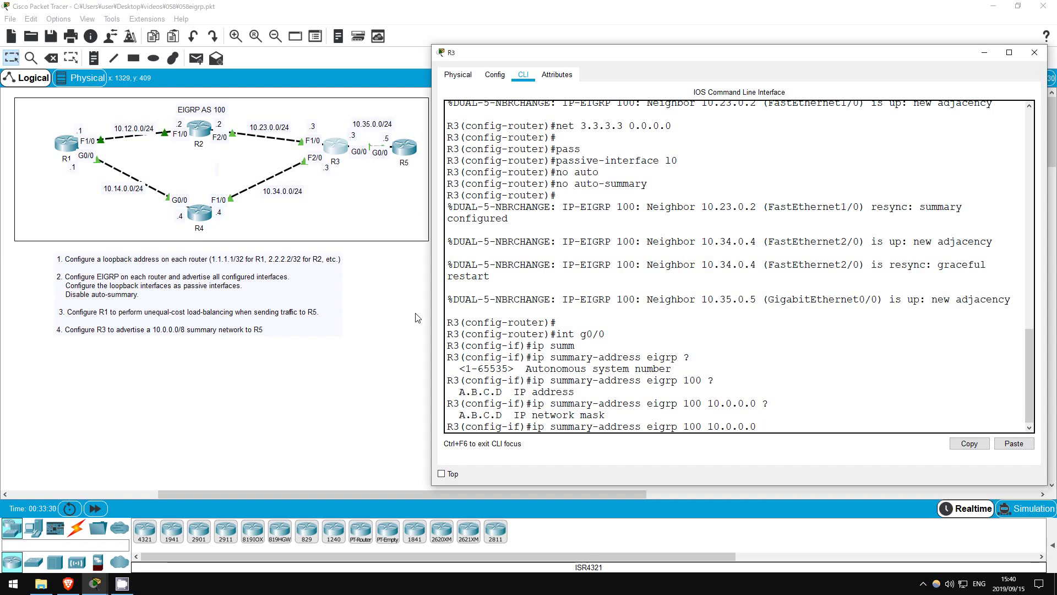
{"action": "type", "text": "255.0.0.0"}
{"action": "key", "text": "Return"}
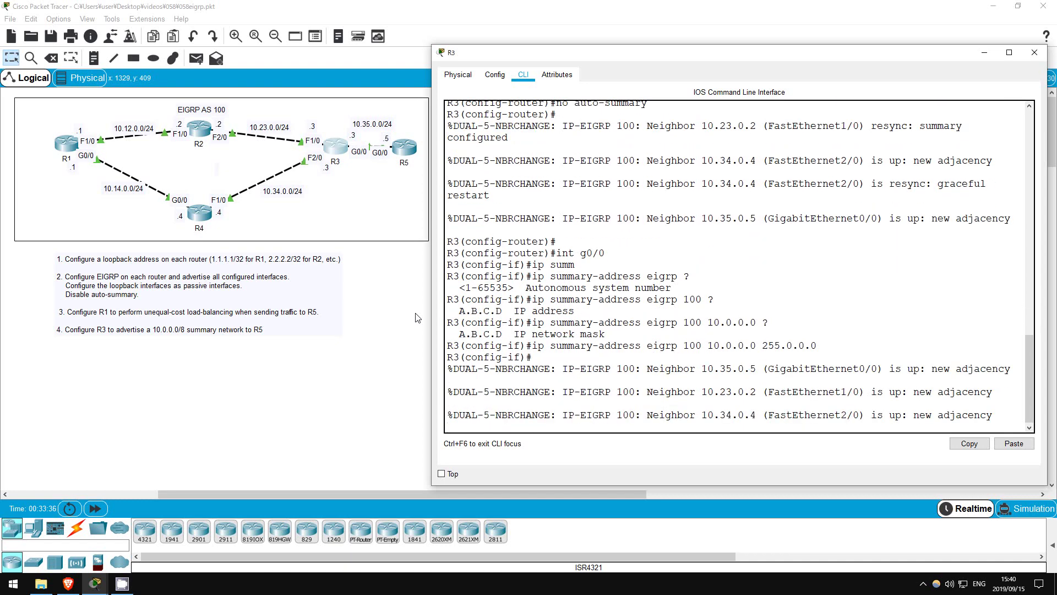
{"action": "left_click", "coordinate": [398, 245]}
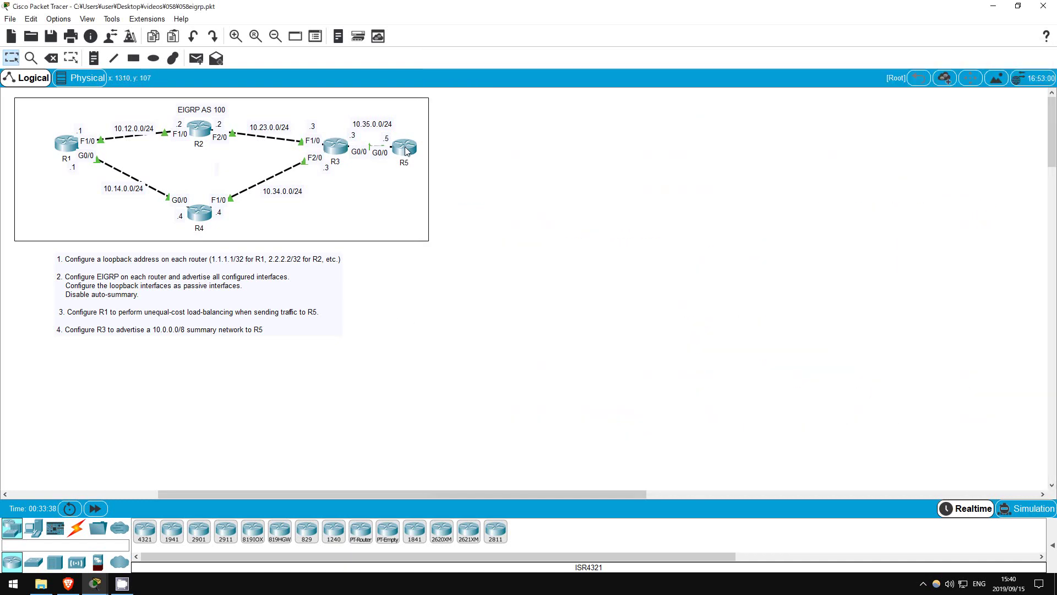
{"action": "left_click", "coordinate": [408, 150]}
{"action": "key", "text": "Return"}
{"action": "key", "text": "Return"}
{"action": "key", "text": "Return"}
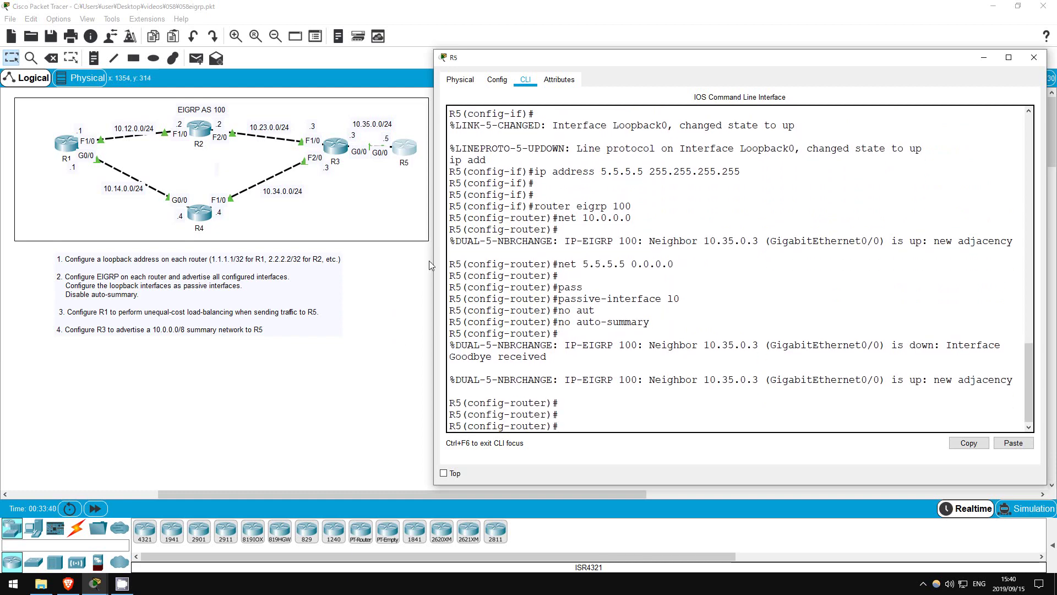
{"action": "type", "text": "do sh ip route"}
{"action": "key", "text": "Return"}
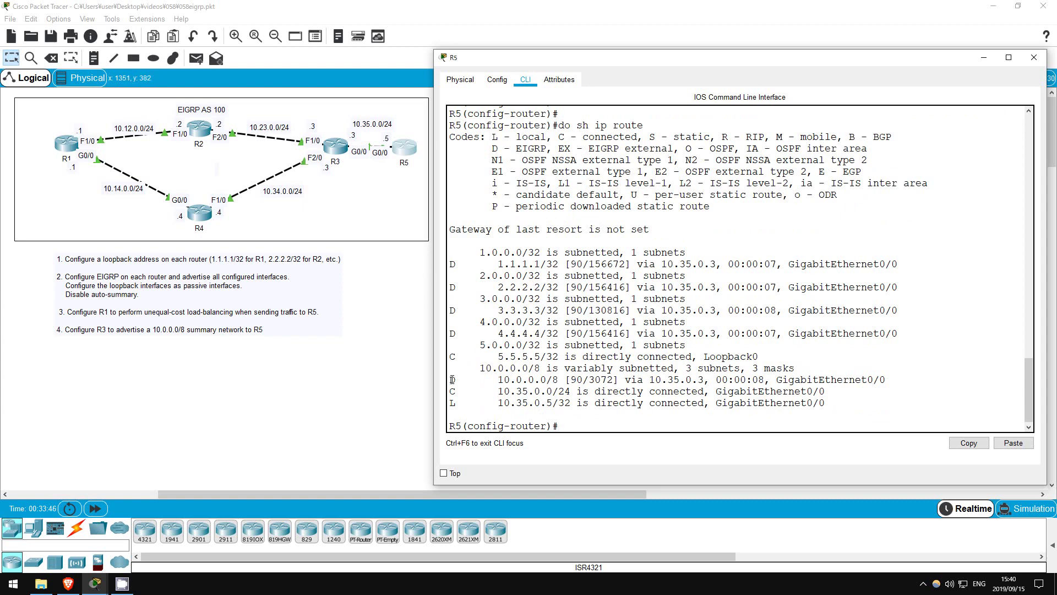
{"action": "left_click_drag", "start_coordinate": [450, 379], "coordinate": [887, 379]}
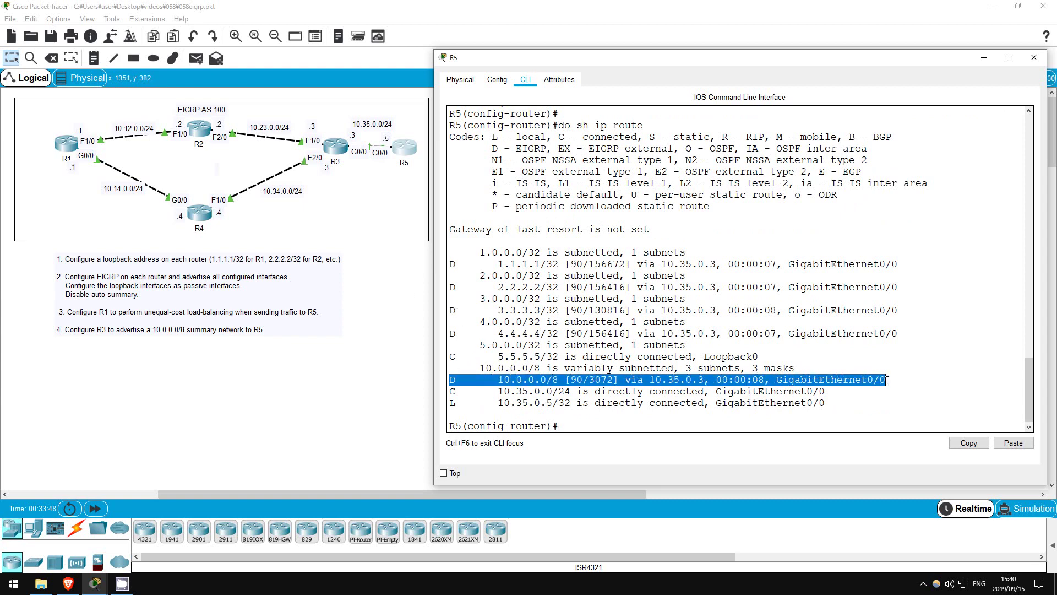
{"action": "left_click", "coordinate": [583, 426]}
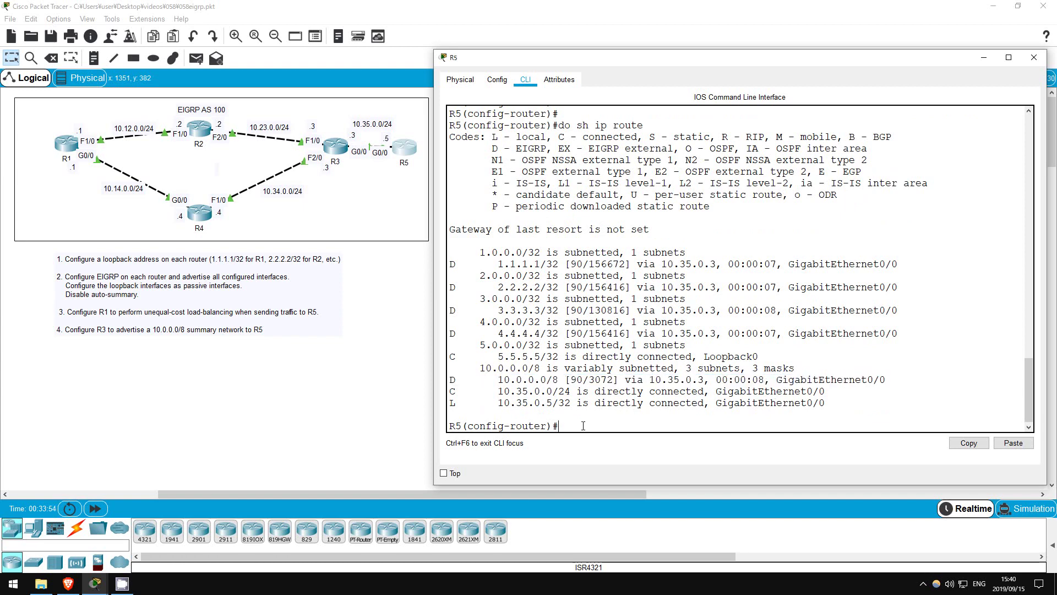
{"action": "left_click", "coordinate": [418, 278]}
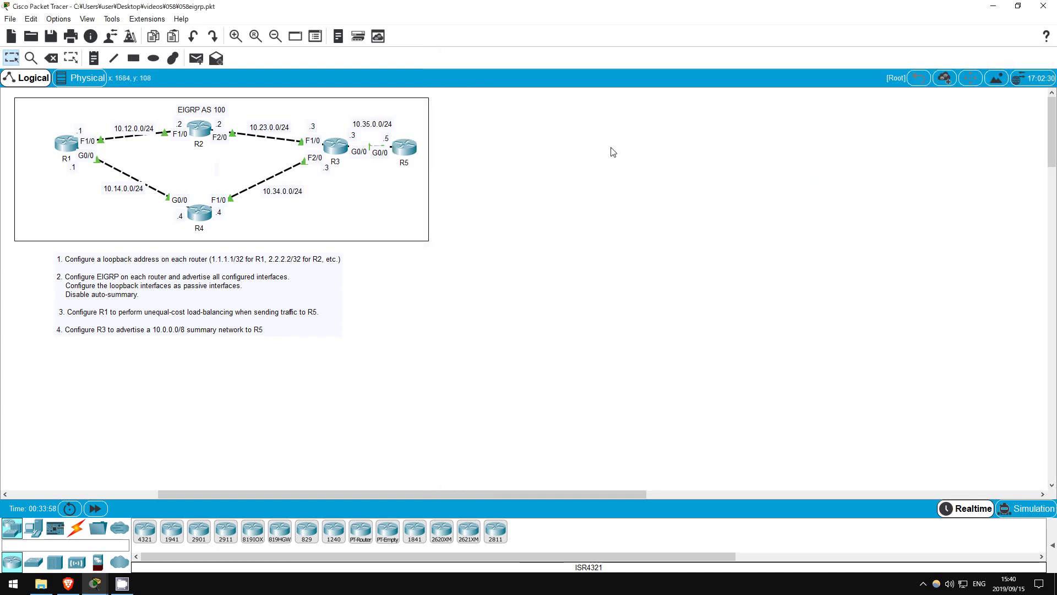